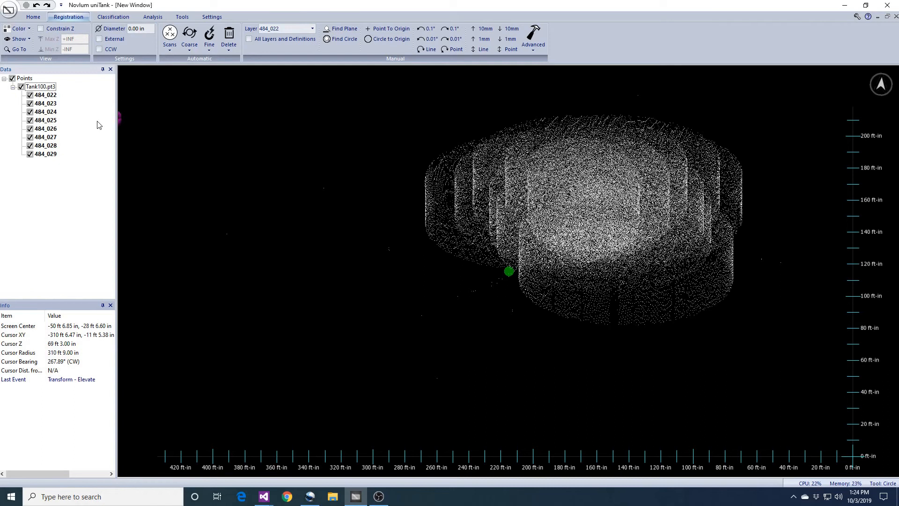
Step: Color the Tank100.pt3 points by layer for all eight scans, 484_022 through 484_029
left_click(16, 29)
left_click(24, 55)
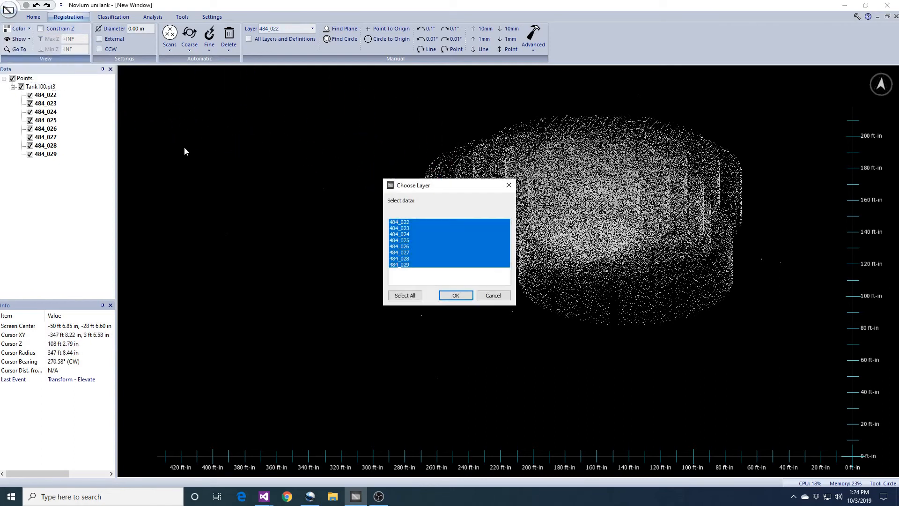
left_click(456, 296)
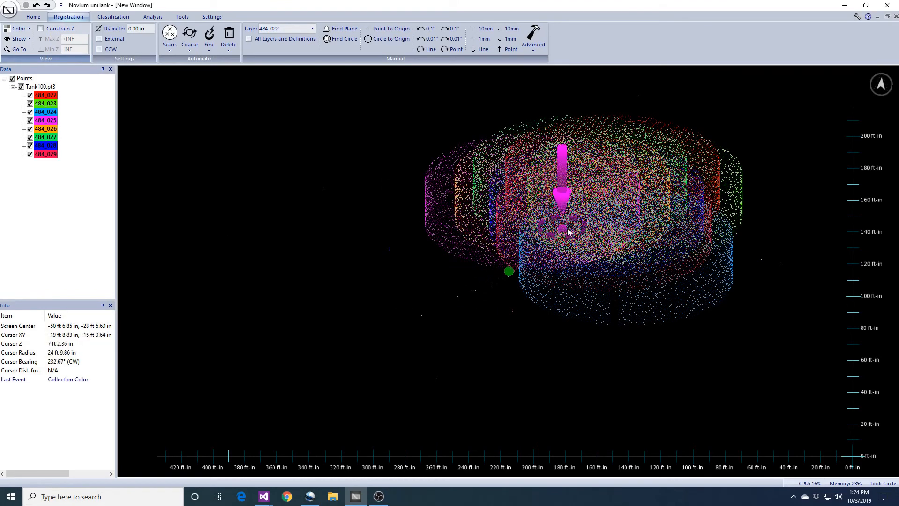
Step: Examine how the unregistered scans line up horizontally and in floor elevation, viewing them from the side and from above
middle_click_drag(617, 227, 578, 251)
middle_click_drag(568, 313, 564, 284)
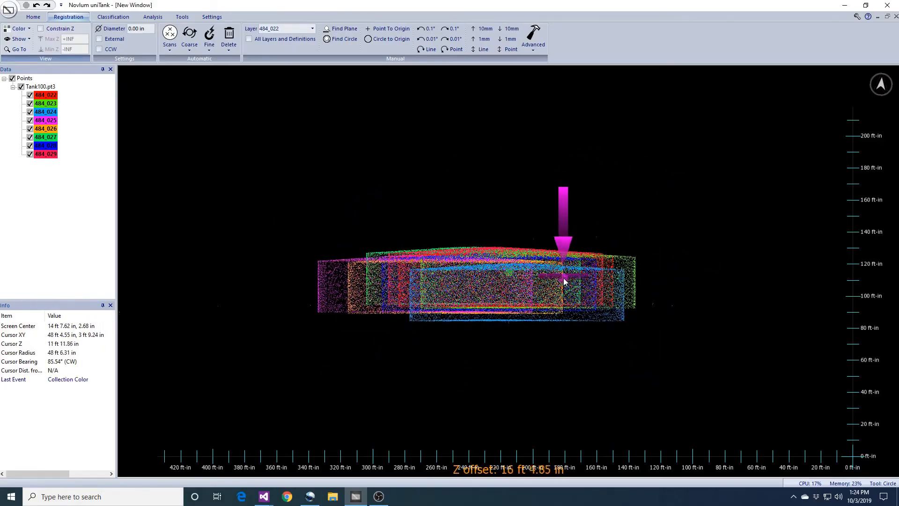
scroll(564, 277, "up", 5)
middle_click_drag(538, 272, 463, 268)
mouse_move(680, 303)
middle_mouse_down()
mouse_move(634, 299)
mouse_move(620, 277)
middle_mouse_up()
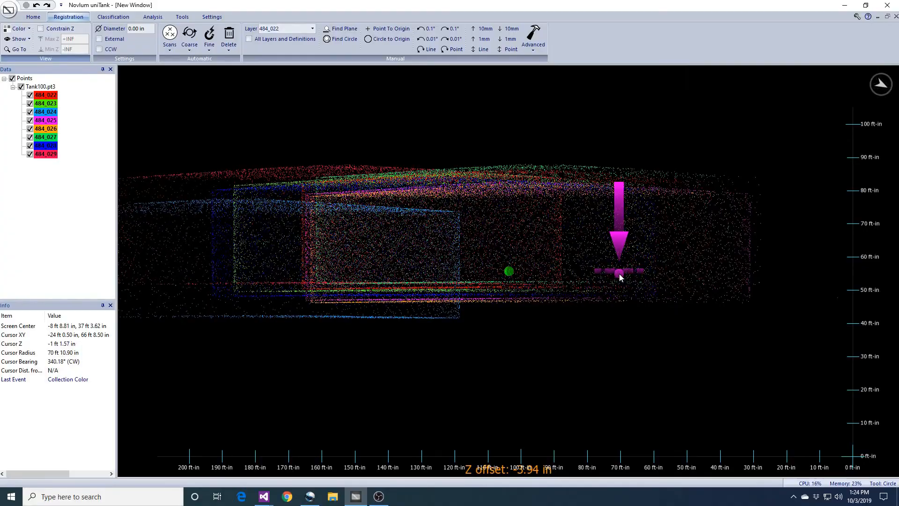
key("t")
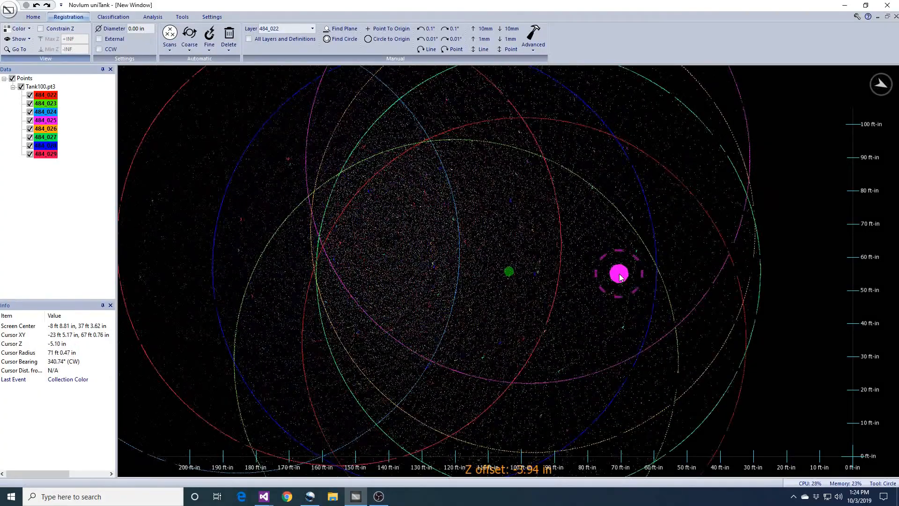
key("space")
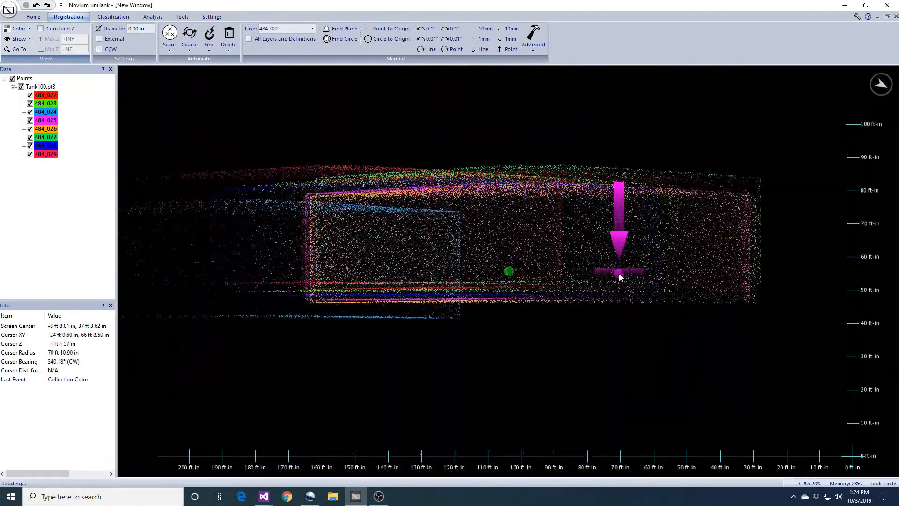
scroll(618, 278, "down", 1)
middle_click_drag(539, 278, 603, 275)
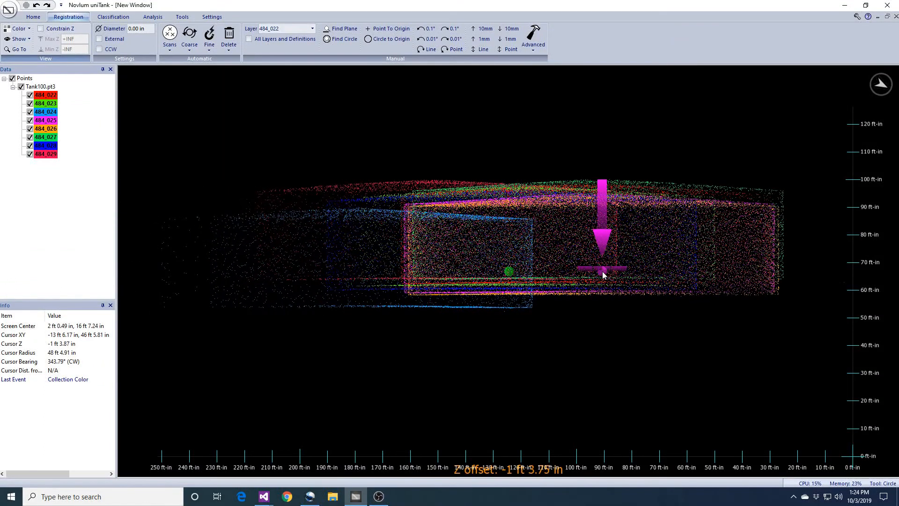
Step: Constrain the displayed points to elevations between 3 ft and 4 ft
left_click(65, 31)
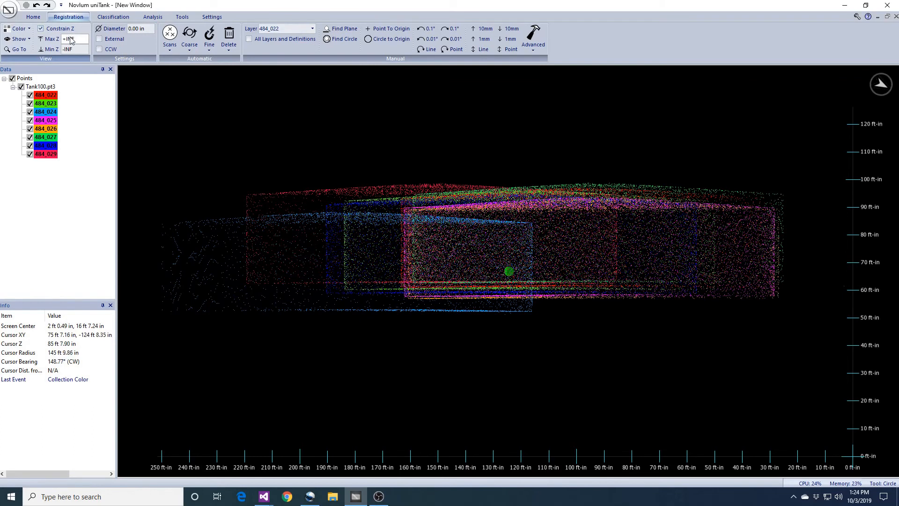
left_click(72, 41)
type("4")
key("Tab")
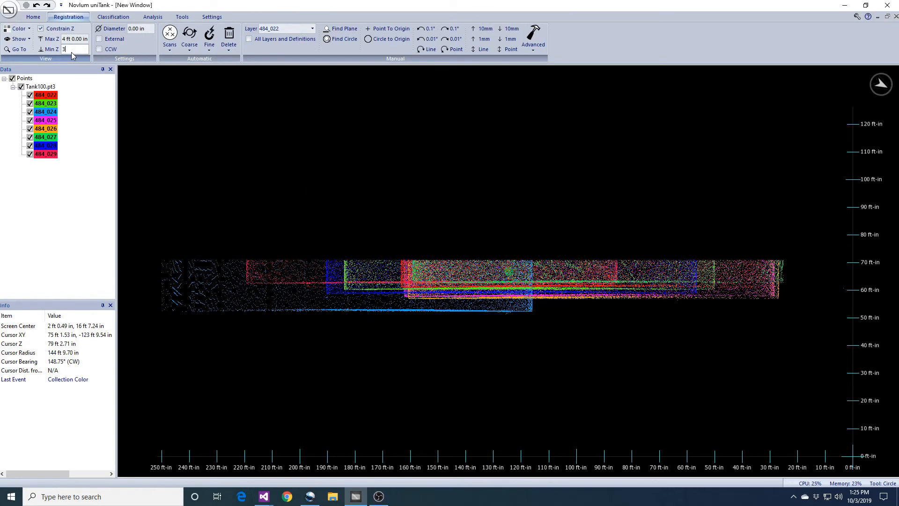
key("Return")
middle_click_drag(449, 166, 453, 192)
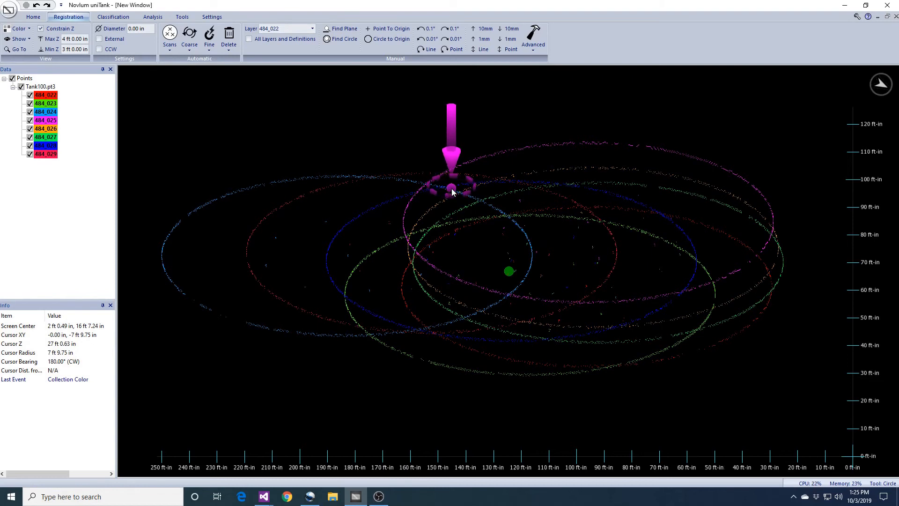
Step: Move the one-foot elevation slice down through the scans to -6 ft, and back up to between -2 ft and -1 ft
key("Page_Down")
key("Page_Down")
key("Page_Down")
key("Page_Down")
key("Page_Down")
key("Page_Down")
key("Page_Down")
key("Page_Down")
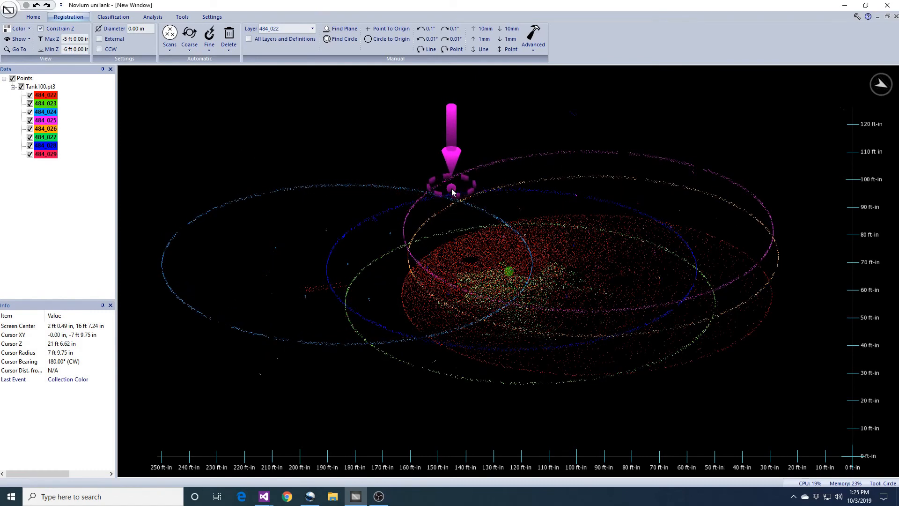
key("Page_Up")
key("Page_Up")
key("Page_Up")
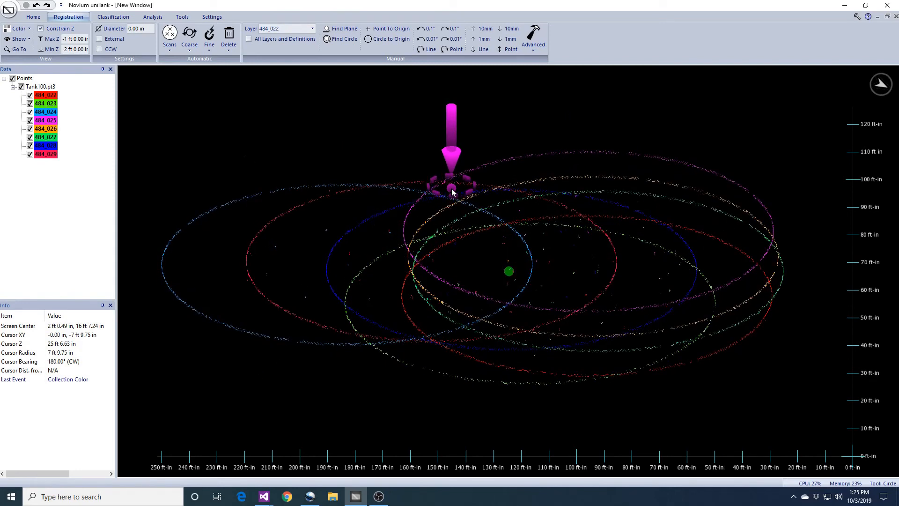
Step: Show only scan layer 484_022 and view its shell slice from directly above
right_click(53, 96)
left_click(65, 101)
middle_click_drag(632, 201, 608, 267)
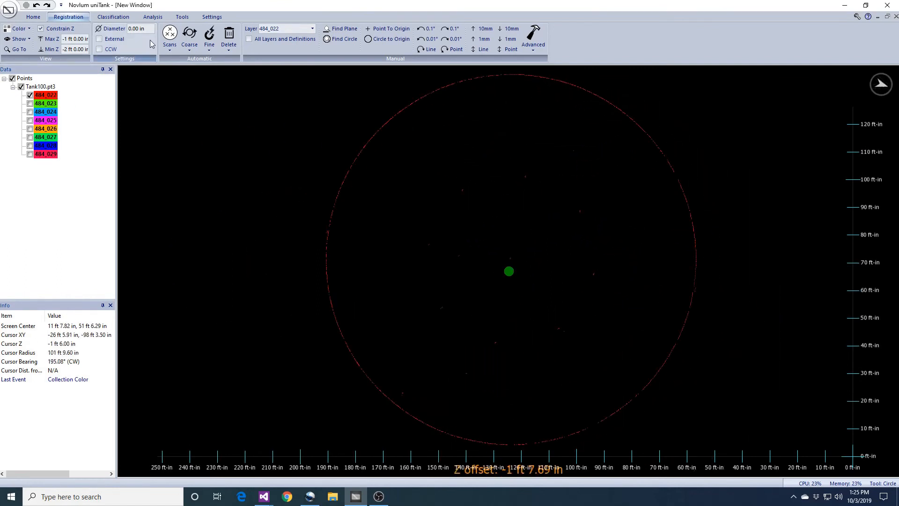
Step: Draw a circle about 134 ft in diameter over the shell and fit it with Find Circle using a 6.00 in vertical search distance
left_click(34, 17)
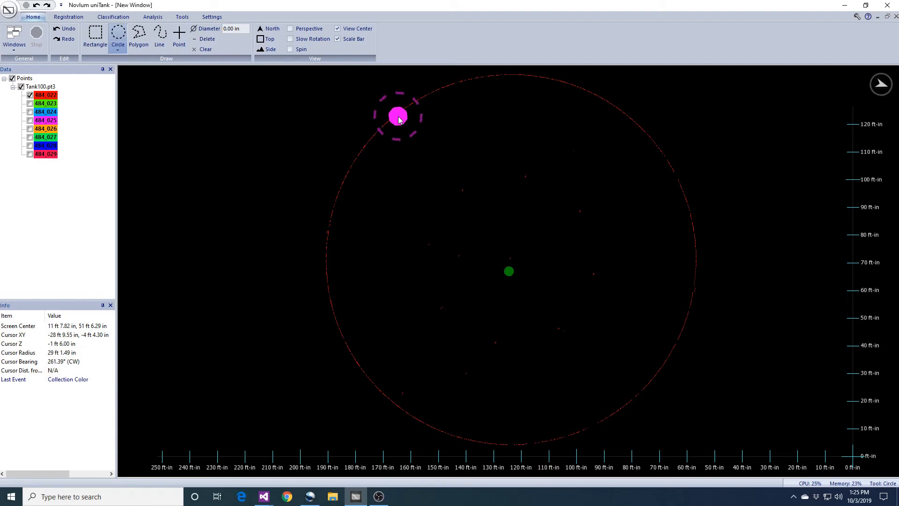
left_click_drag(399, 114, 628, 404)
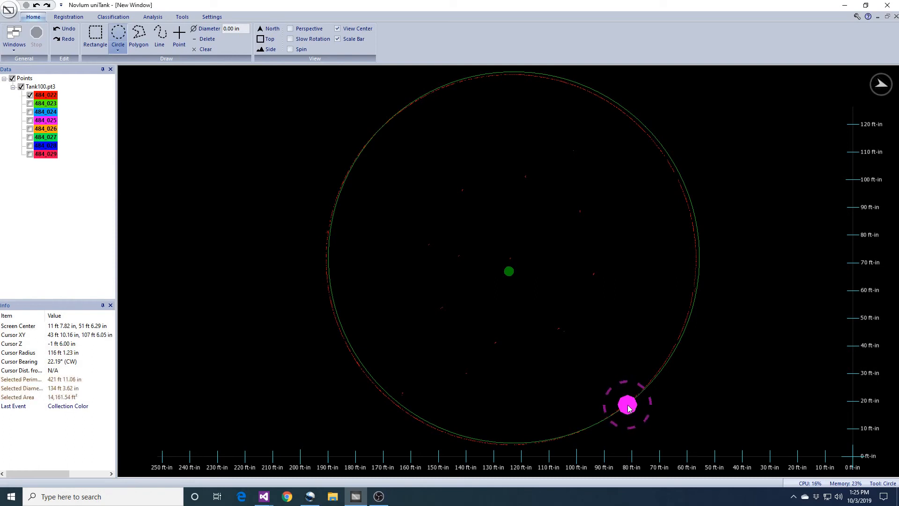
left_click(61, 17)
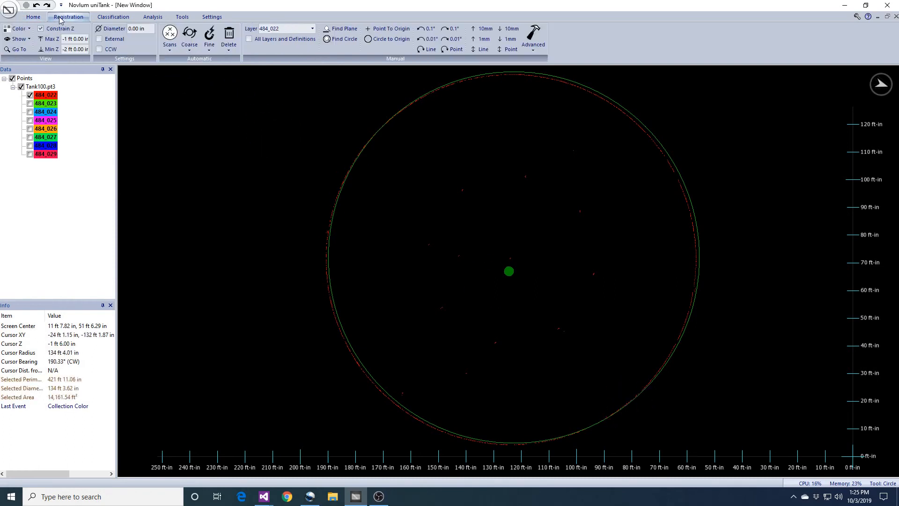
left_click(337, 41)
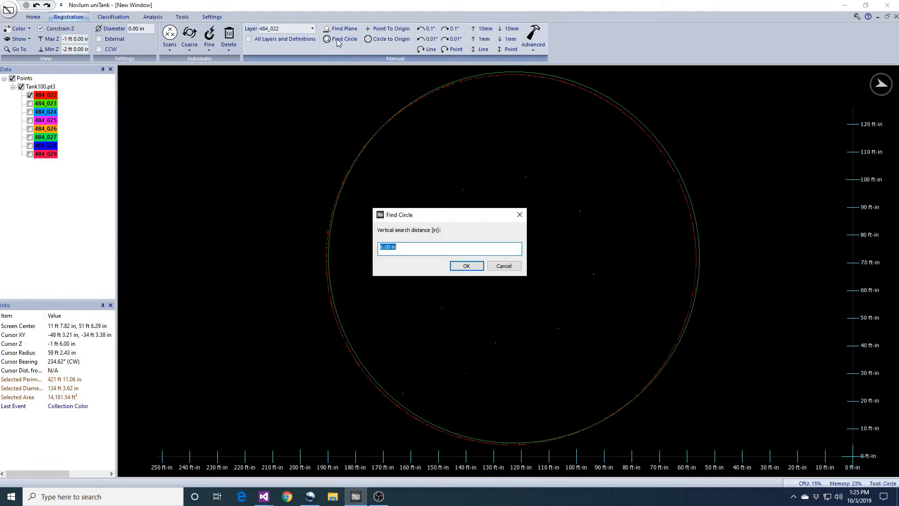
left_click(459, 270)
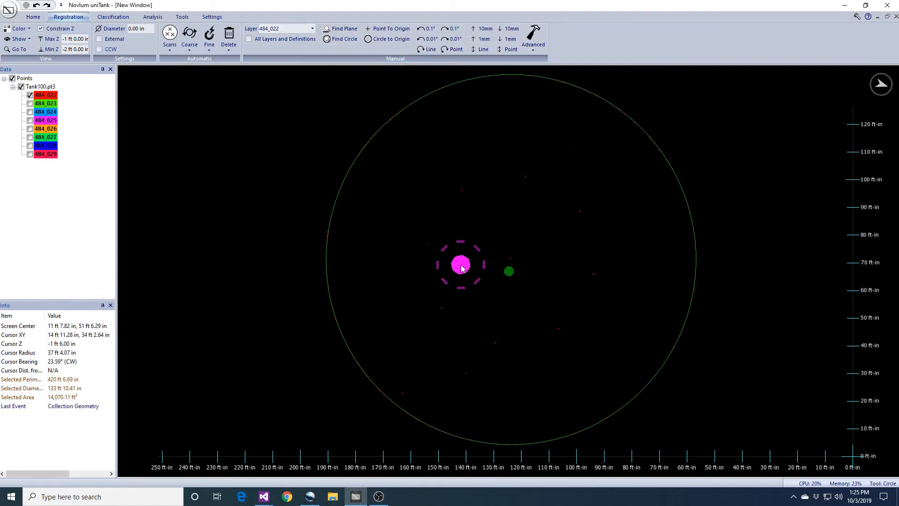
Step: Run the coarse Auto Register on all eight scan layers with a shell diameter of 133 ft 10.50 in
middle_click_drag(460, 265, 466, 198)
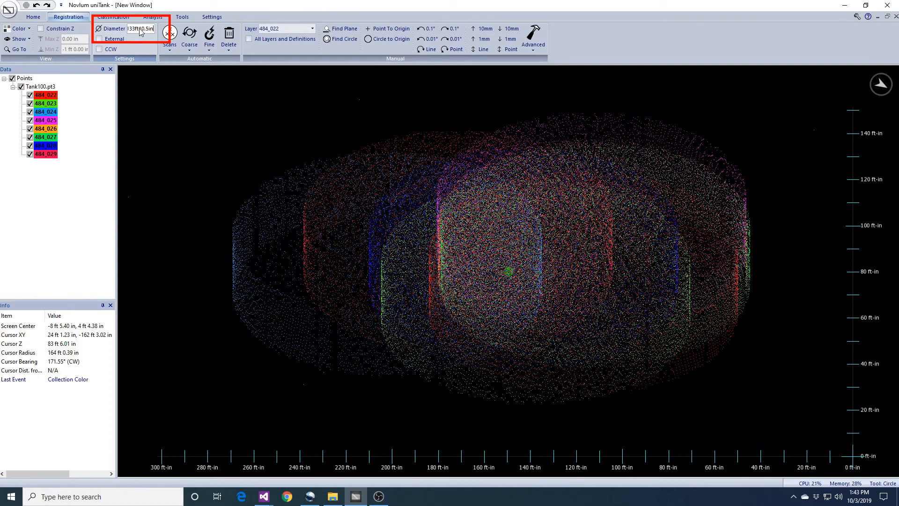
left_click(190, 40)
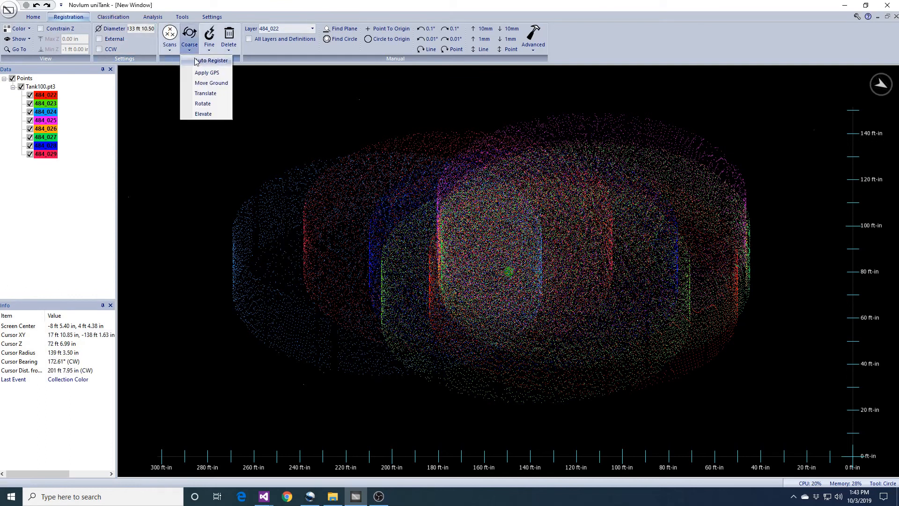
left_click(206, 61)
left_click(455, 266)
left_click(457, 298)
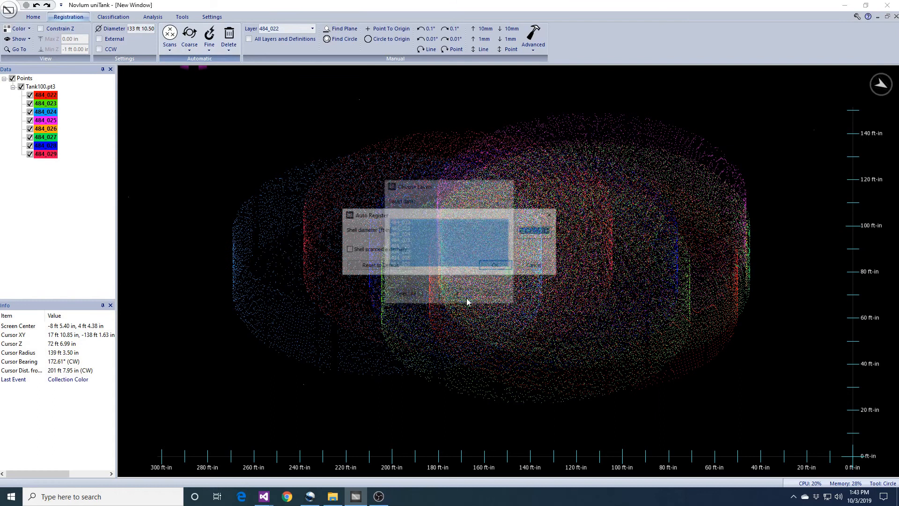
left_click(496, 266)
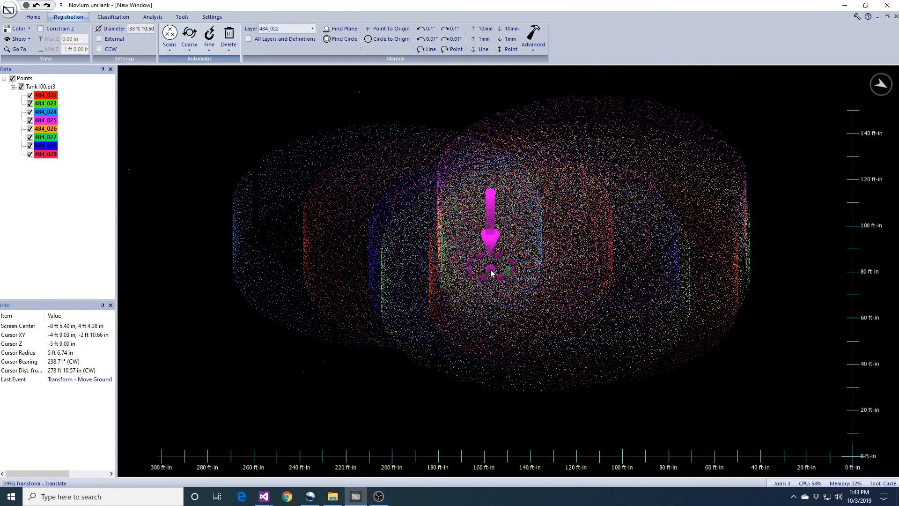
left_click(499, 319)
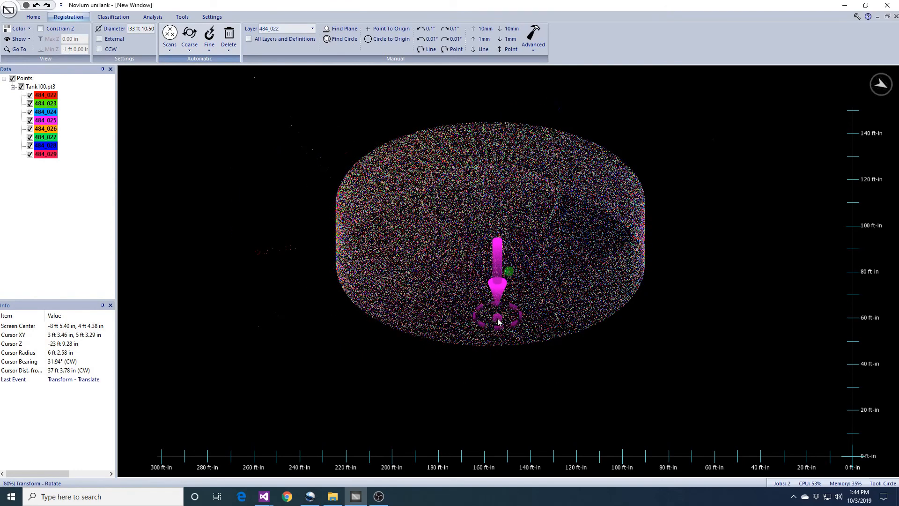
Step: Limit the view to the slice between 2 ft and 3 ft and inspect the shell and column alignment from above
left_click(70, 31)
middle_click_drag(472, 165, 471, 181)
key("Page_Up")
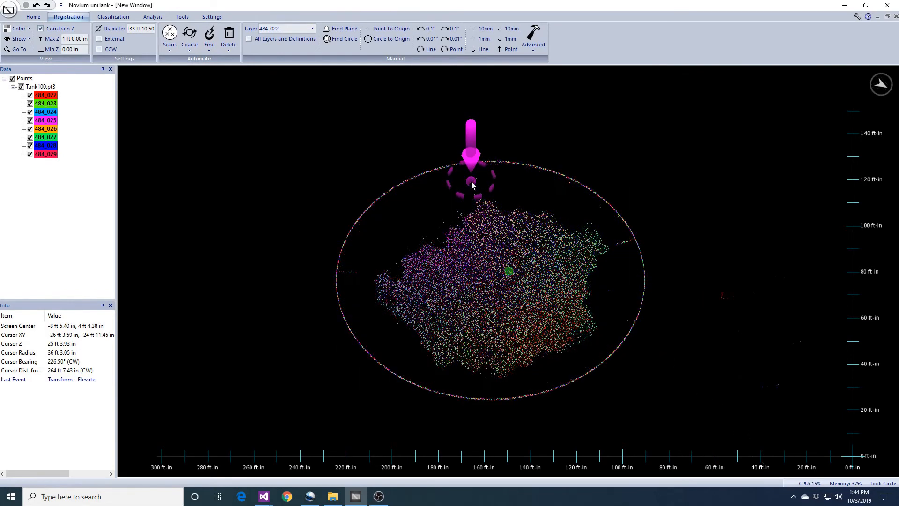
key("Page_Up")
key("Page_Up")
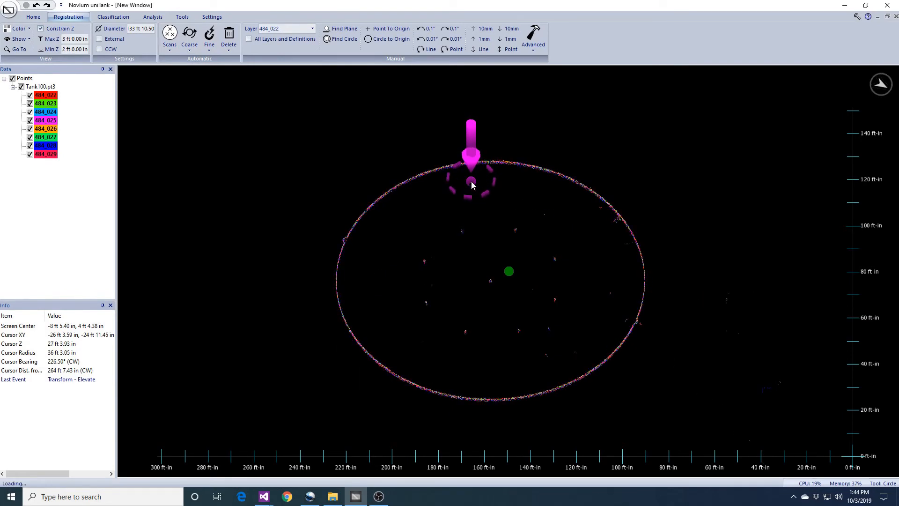
middle_click_drag(531, 222, 538, 280)
scroll(538, 283, "up", 5)
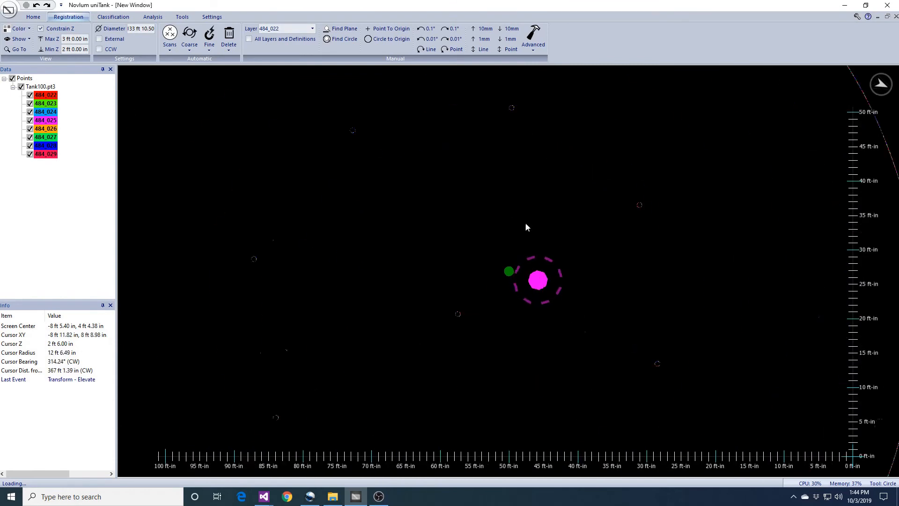
scroll(562, 281, "up", 2)
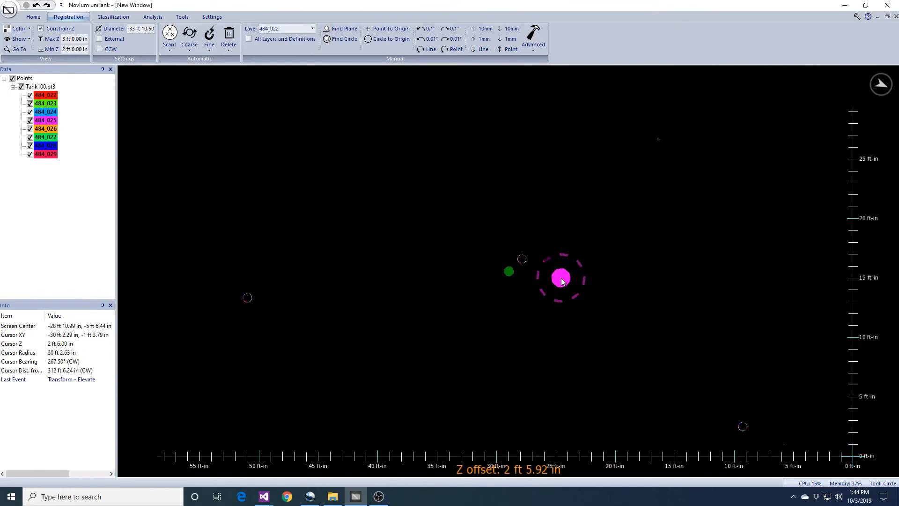
scroll(561, 246, "down", 5)
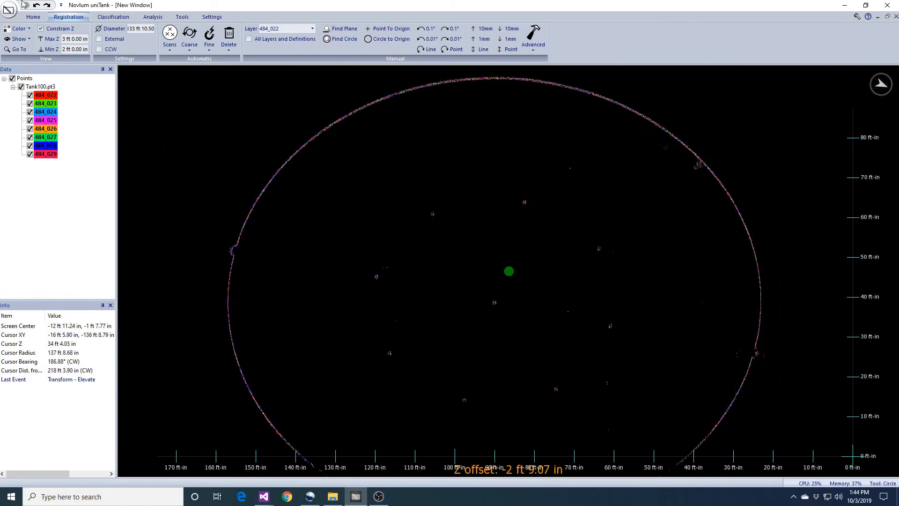
Step: Turn off the elevation constraint and bring the whole registered tank into view
left_click(41, 29)
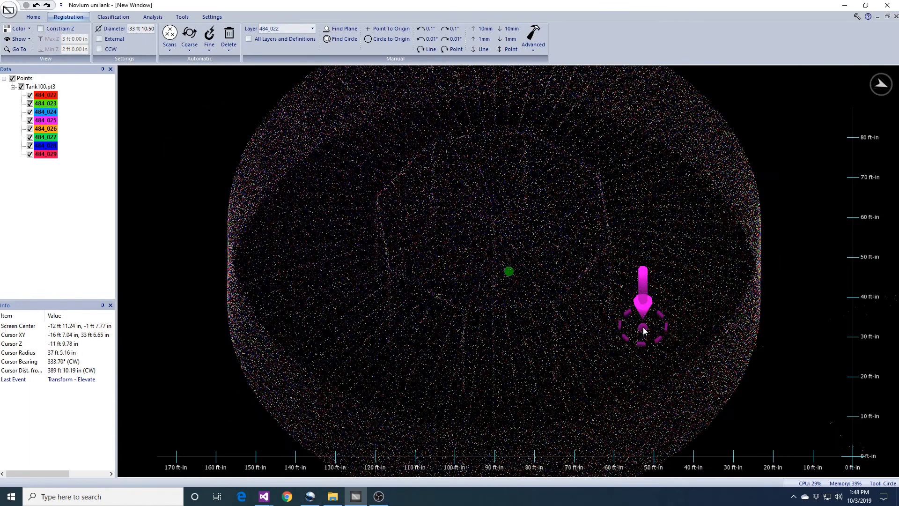
middle_click_drag(643, 327, 615, 272)
scroll(618, 268, "down", 1)
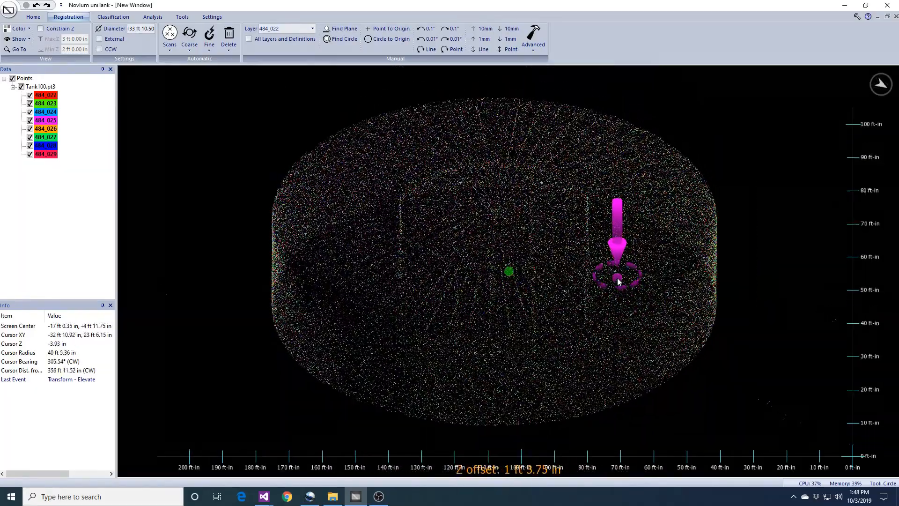
Step: Generate Auto Fiducials for all eight layers with the 133 ft 10.50 in shell diameter, and display the Tank100.shp geometry
left_click(209, 39)
left_click(231, 60)
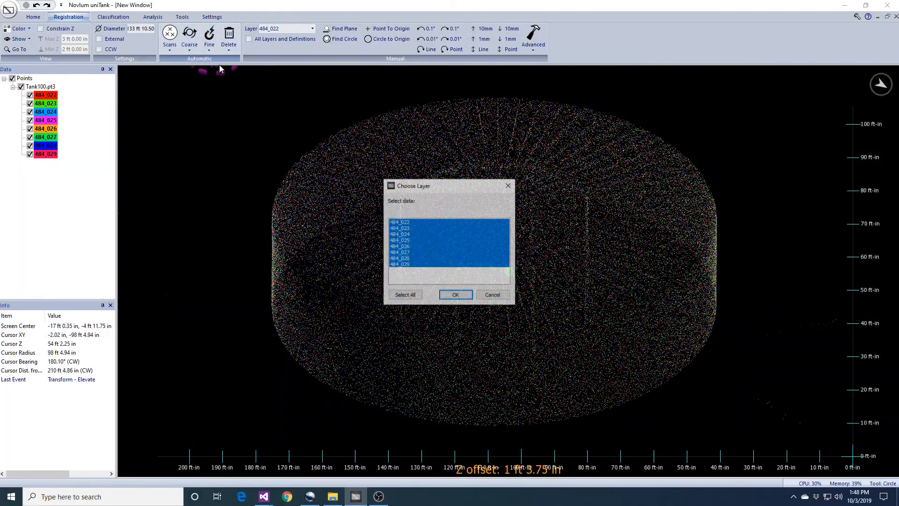
left_click(465, 292)
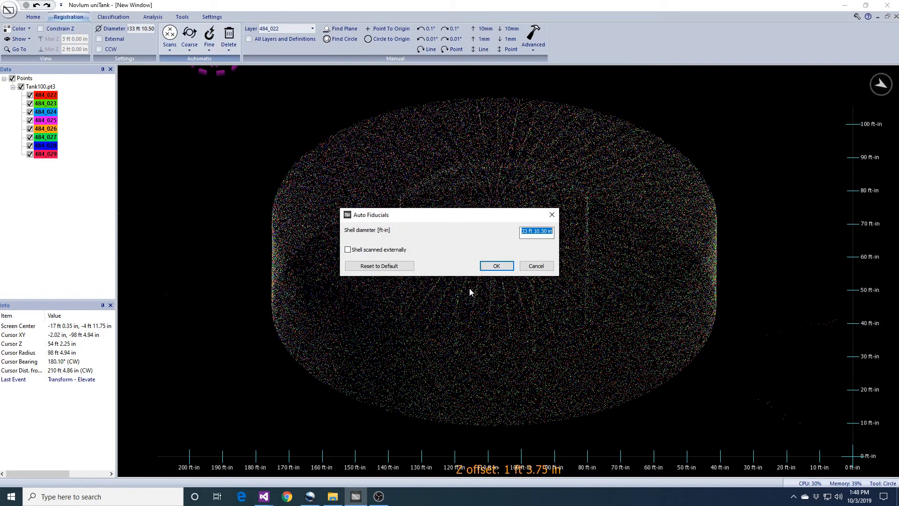
left_click(493, 266)
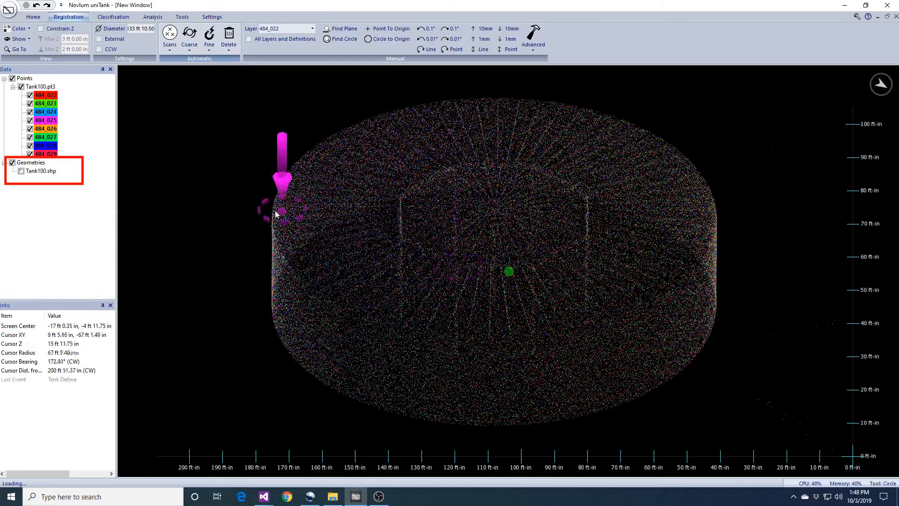
left_click(21, 171)
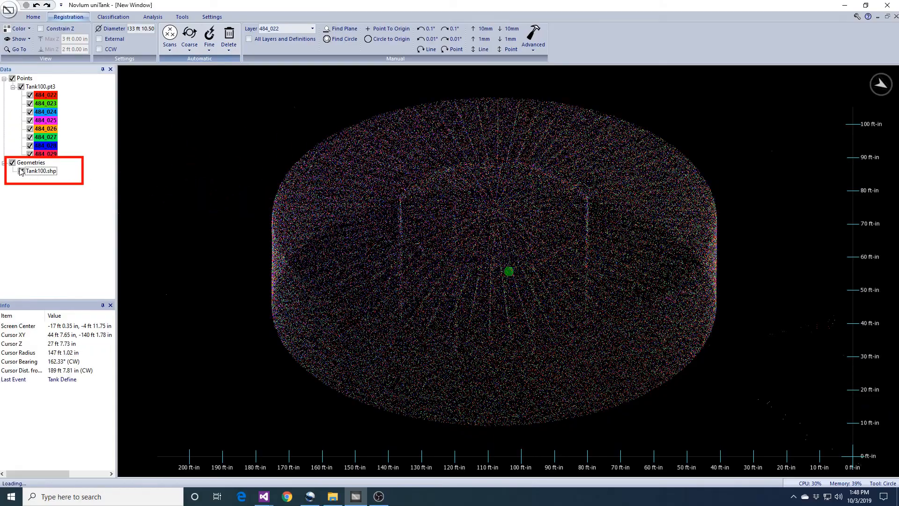
middle_click_drag(478, 283, 504, 281)
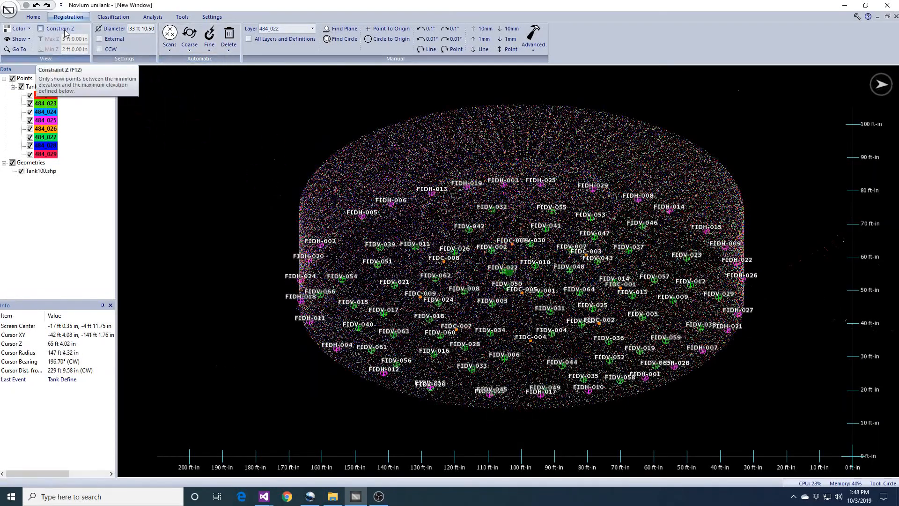
Step: Turn on the elevation constraint and step through 1 ft slices between 0 and 5 ft to examine the floor, column and shell fiducials
left_click(64, 33)
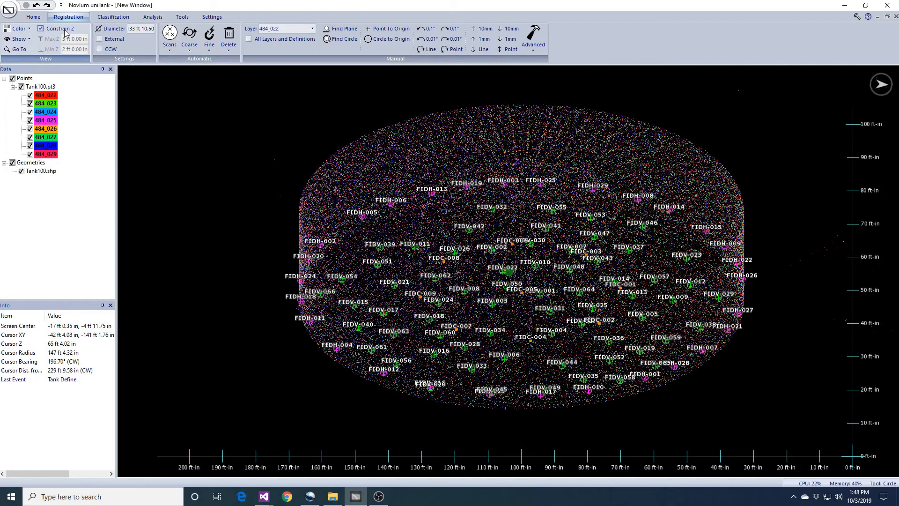
key("Page_Up")
key("Page_Up")
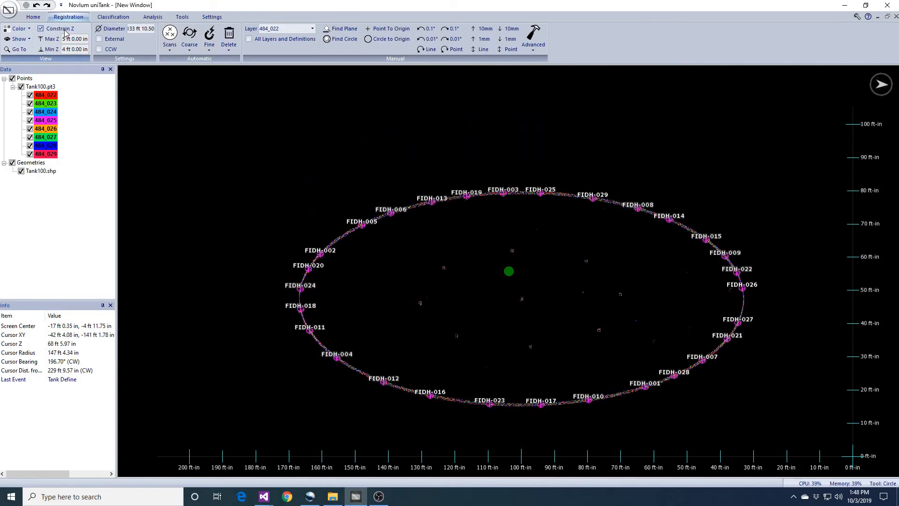
key("Page_Down")
key("Page_Down")
key("Page_Down")
key("Page_Down")
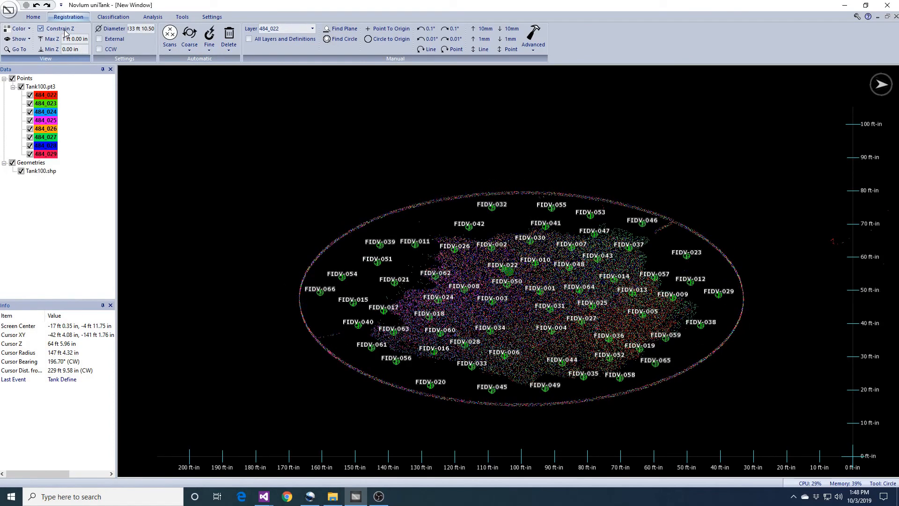
key("Page_Up")
key("Page_Up")
key("Page_Up")
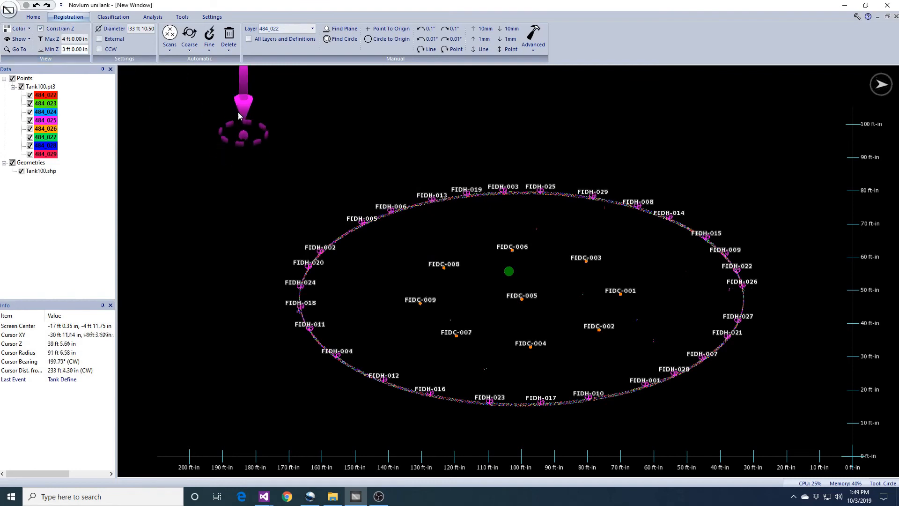
Step: Run Snap Fiducials on layers 484_023 through 484_029 with translation and horizontal rotation enabled
left_click(209, 52)
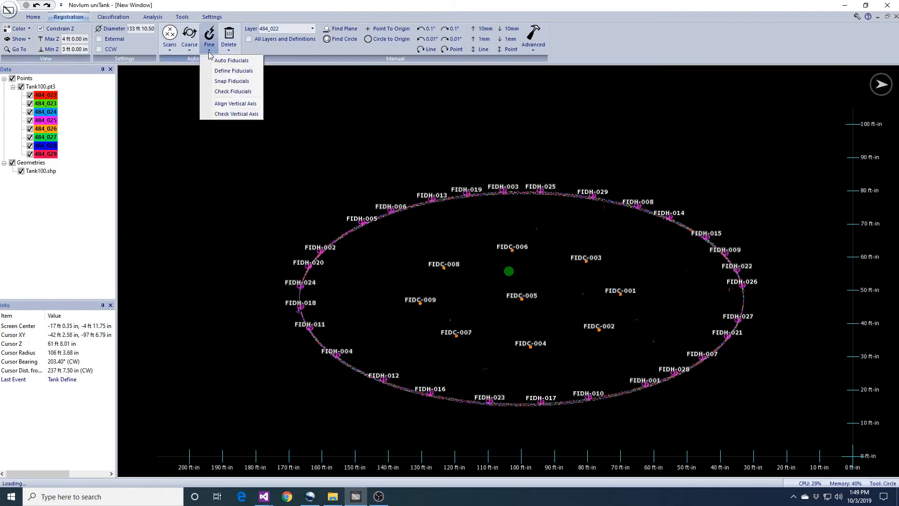
left_click(231, 81)
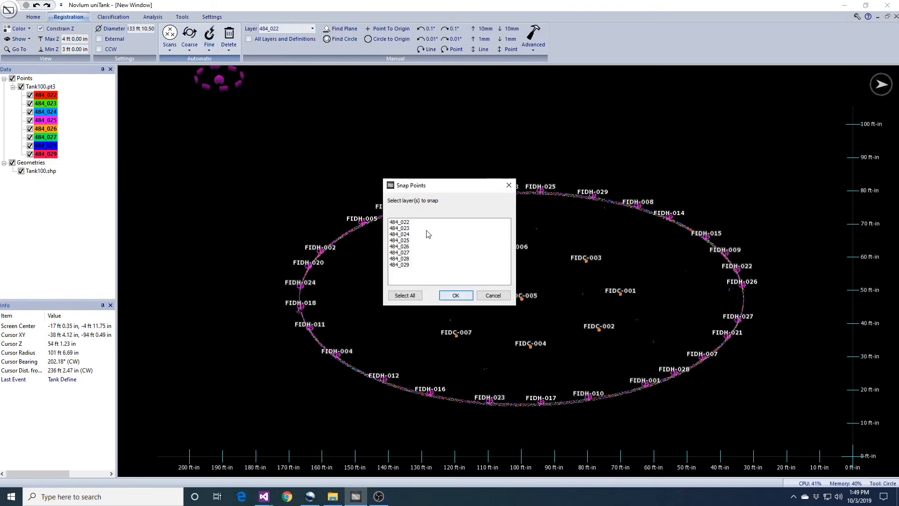
left_click_drag(413, 229, 413, 266)
left_click(456, 295)
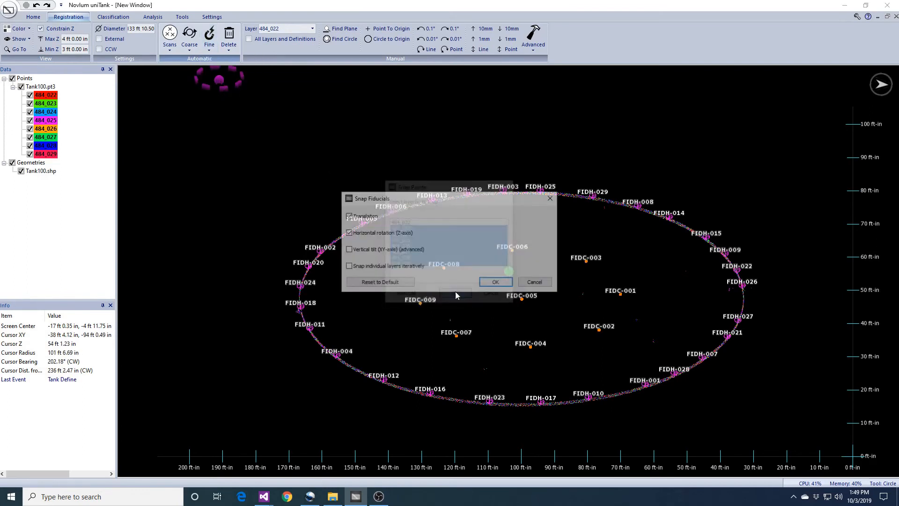
left_click(495, 283)
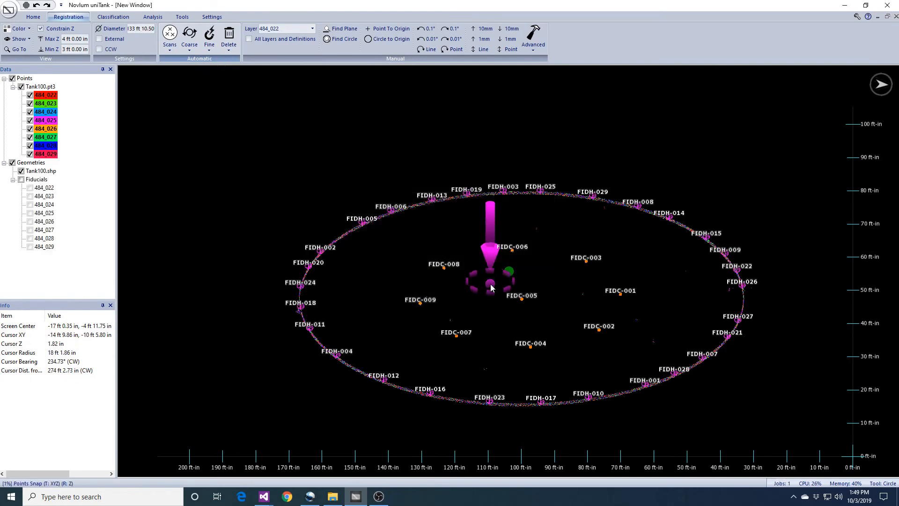
Step: Hide the Tank100.shp geometry, look closely at a column, and continue the snap despite the convergence warning
scroll(534, 281, "up", 6)
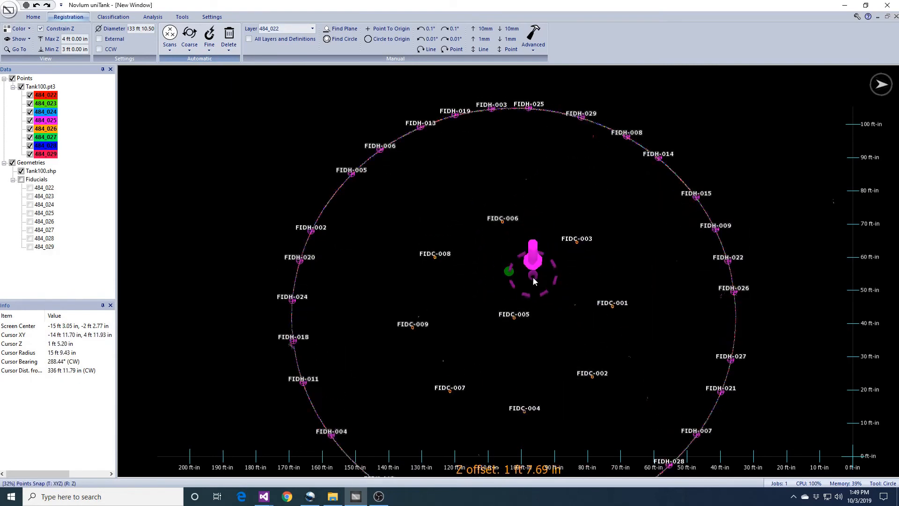
scroll(515, 255, "up", 3)
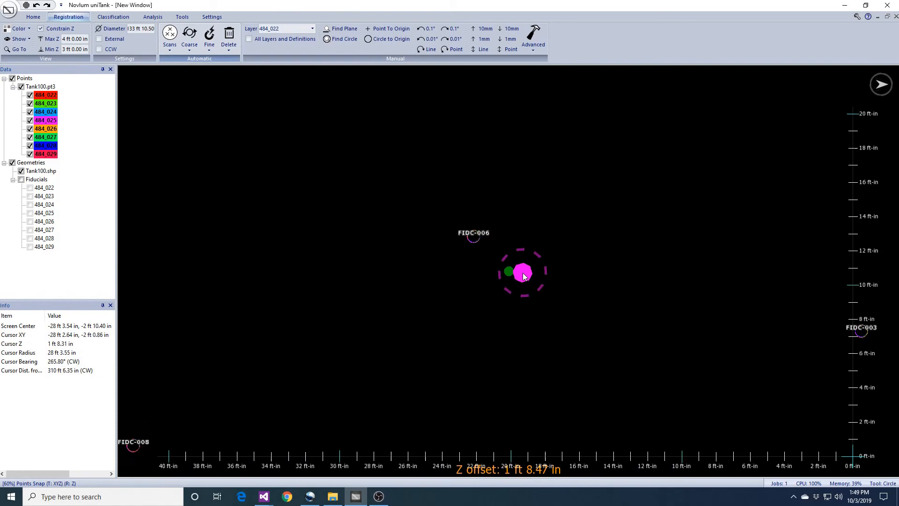
left_click(21, 171)
scroll(515, 243, "up", 3)
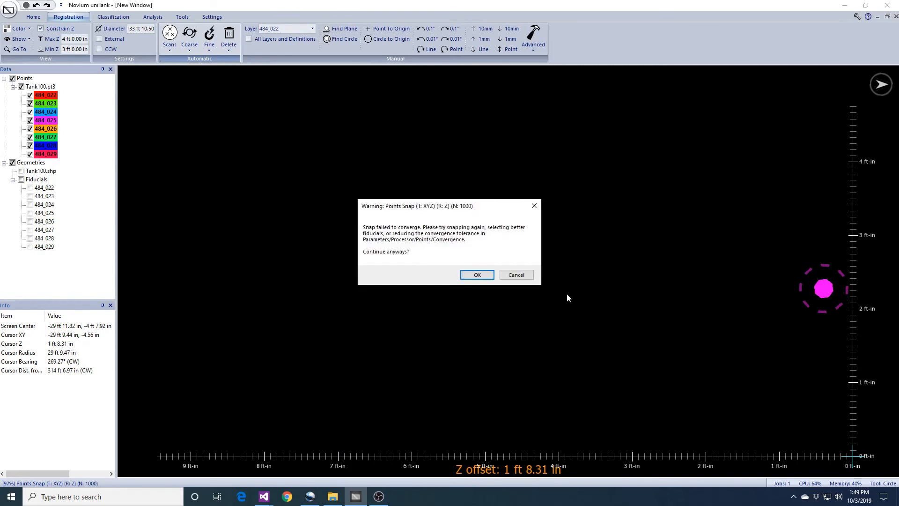
left_click(472, 275)
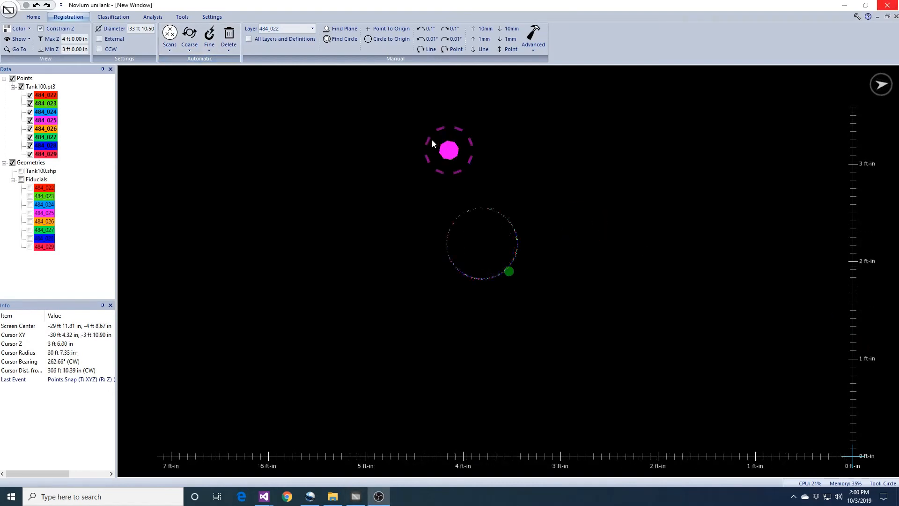
Step: Check the fiducials of all eight layers, save the report as Fiducials.txt in the Tank Sample folder, and review the RMSE list
left_click(209, 47)
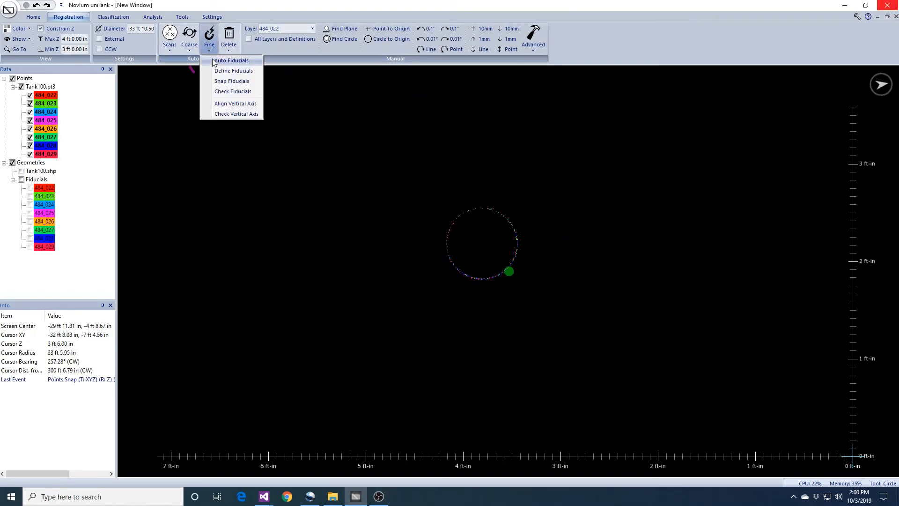
left_click(225, 91)
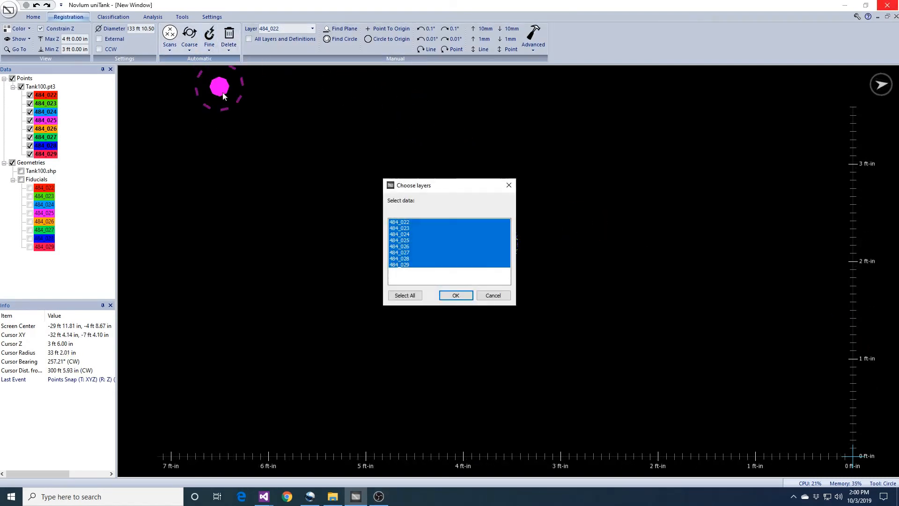
left_click(465, 296)
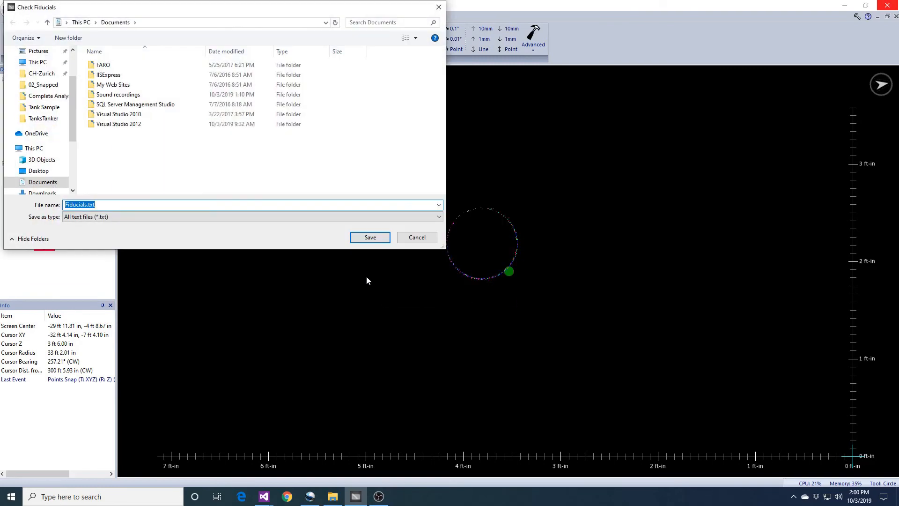
left_click(66, 171)
double_click(104, 123)
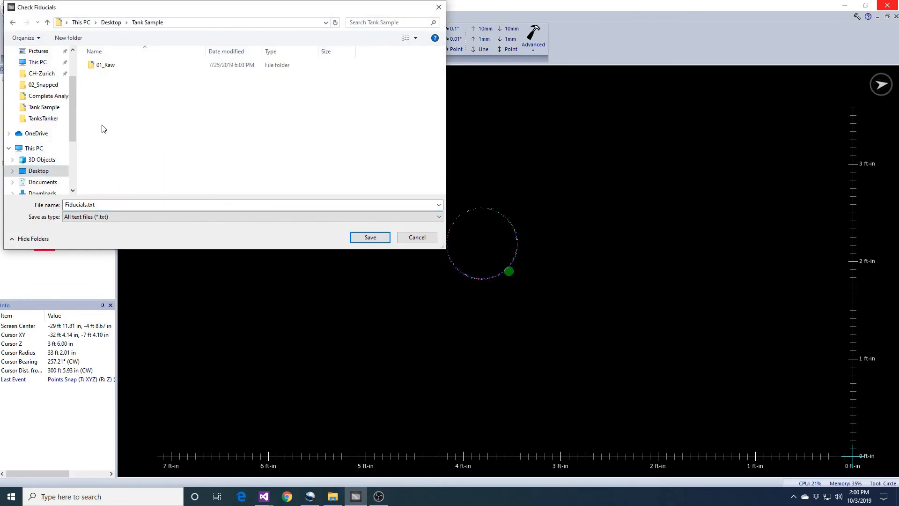
left_click(378, 238)
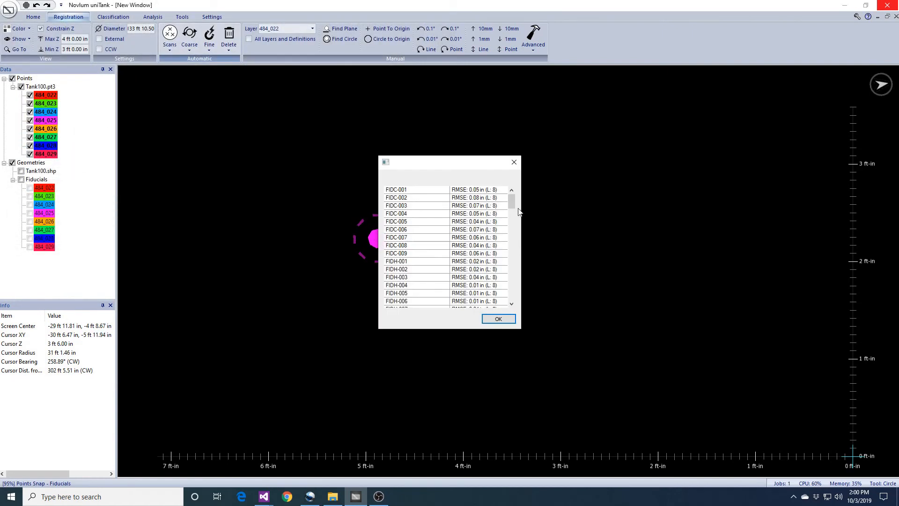
left_click_drag(511, 199, 499, 247)
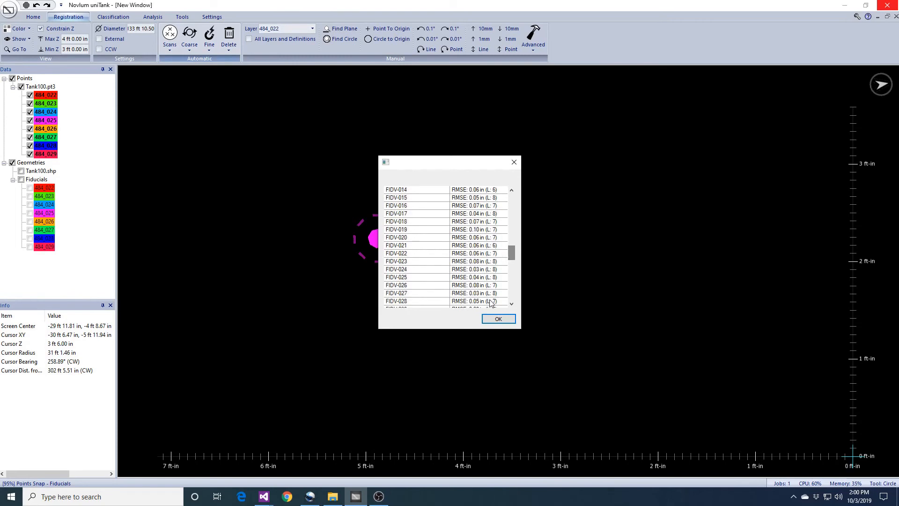
left_click(498, 319)
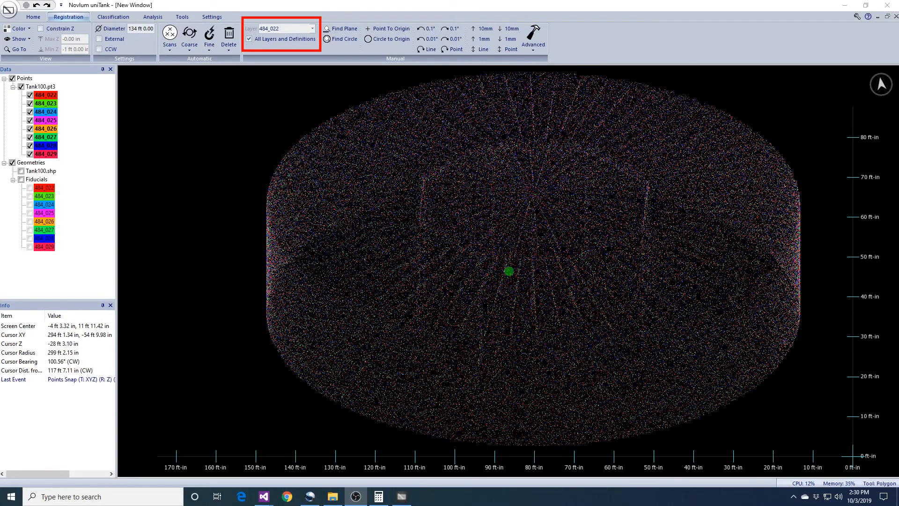
Step: Constrain the view by elevation with a maximum Z of 4 ft and look at the tank from above
left_click(41, 29)
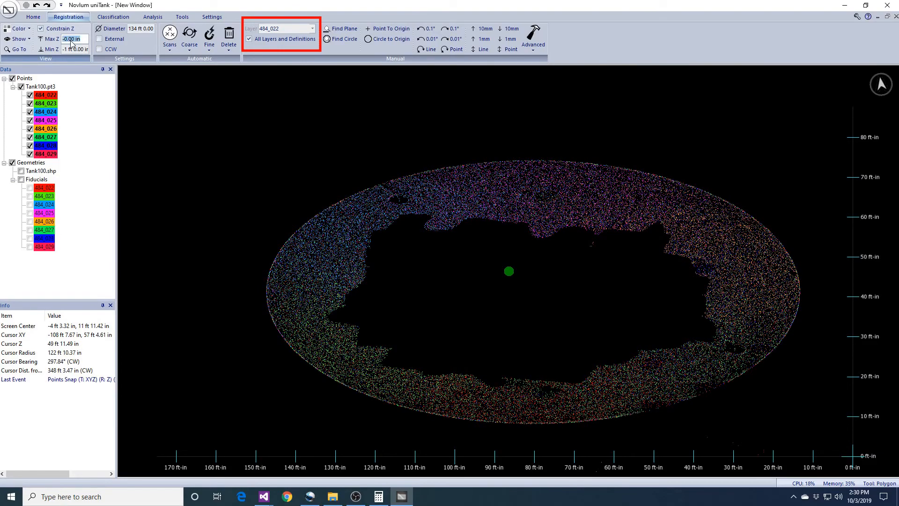
key("Return")
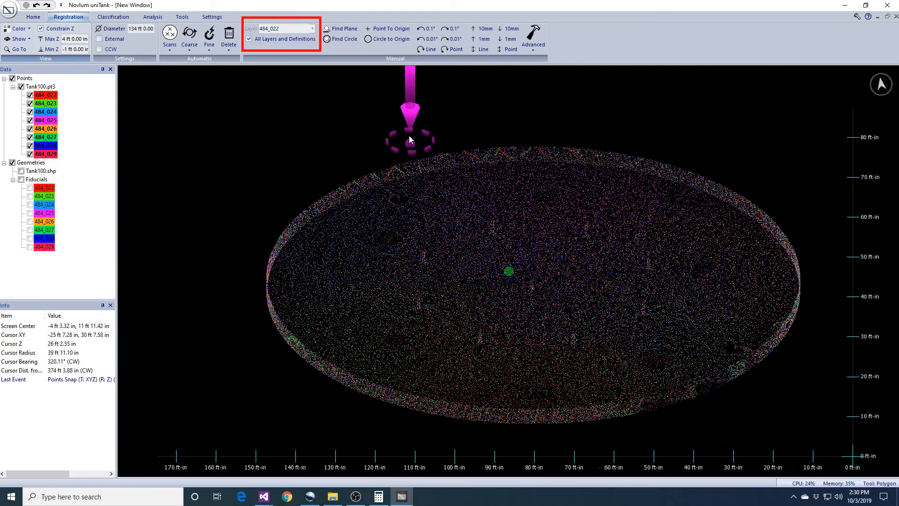
middle_click_drag(540, 181, 541, 237)
scroll(538, 271, "down", 5)
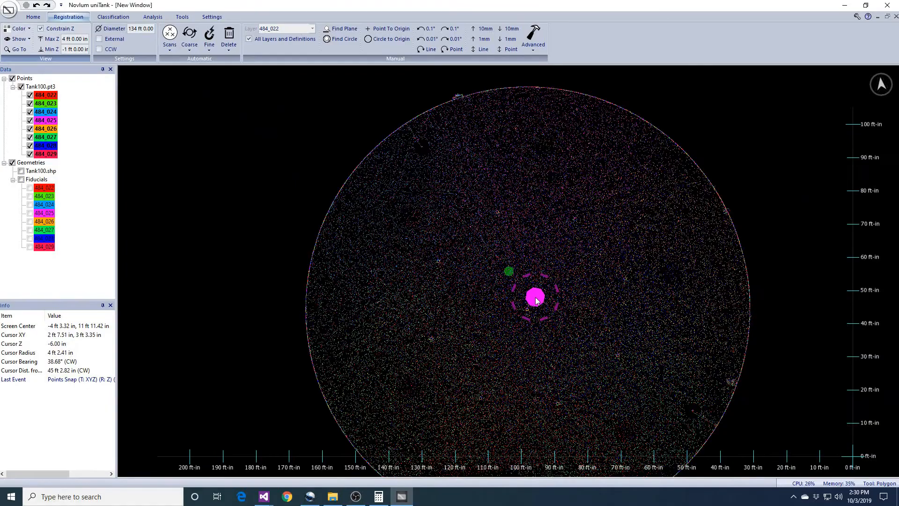
Step: Pick a point on the tank floor just inside the shell's protruding opening and inspect it from the side
middle_click_drag(517, 221, 527, 283)
scroll(527, 283, "up", 10)
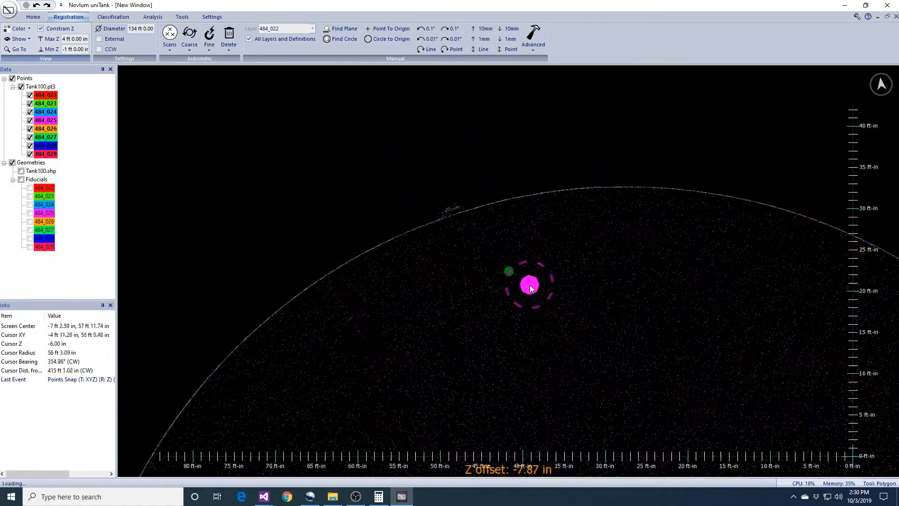
scroll(512, 239, "up", 2)
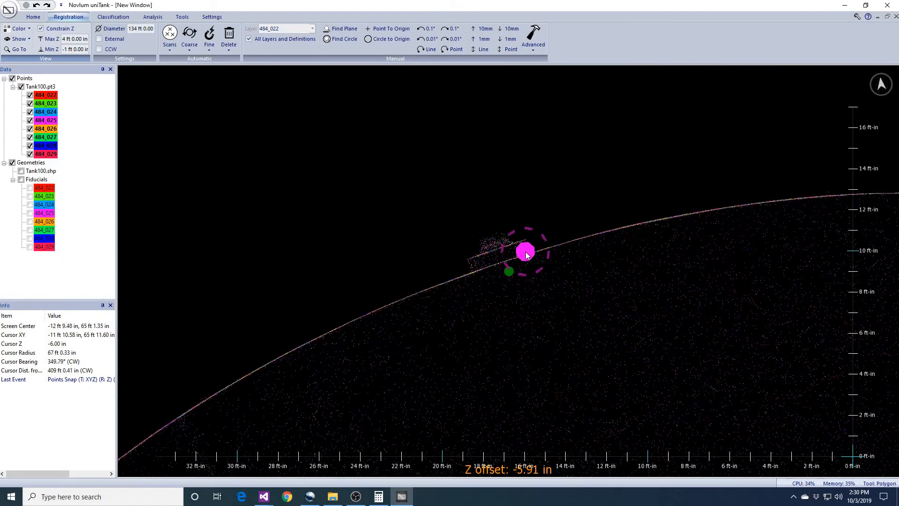
left_click(33, 17)
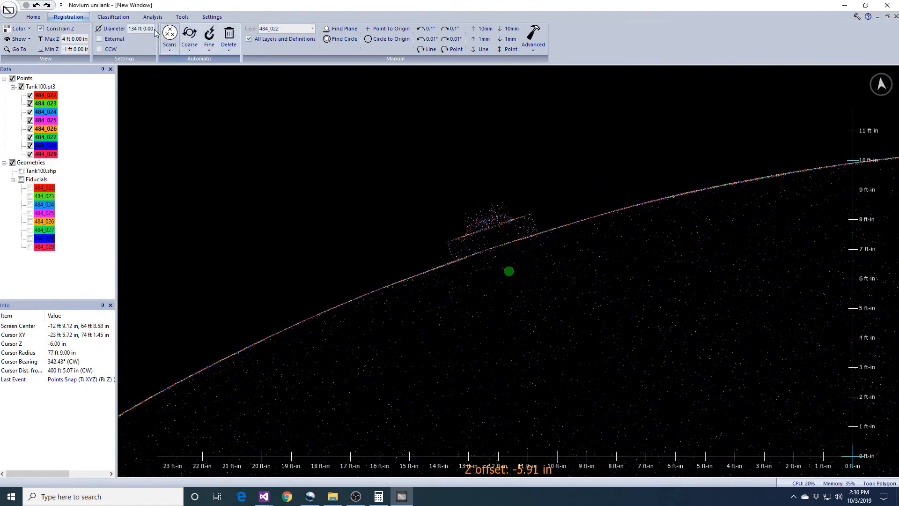
left_click(179, 35)
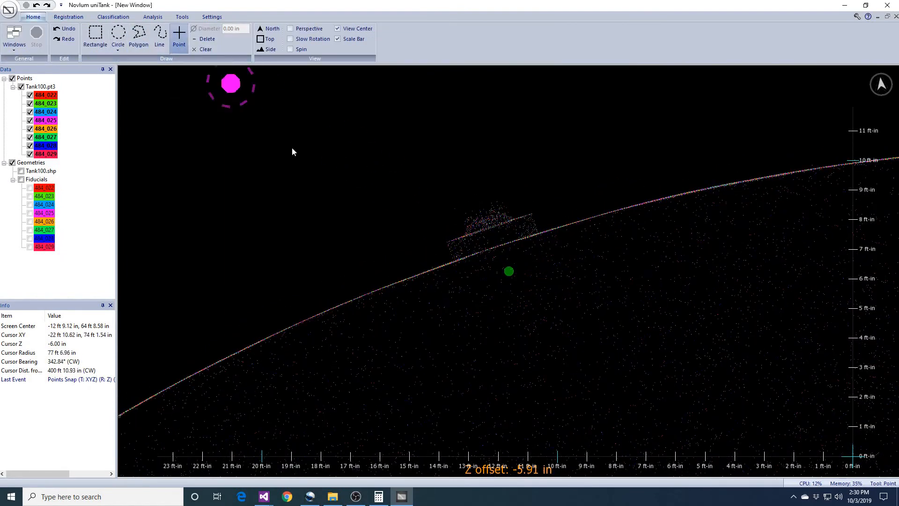
left_click(507, 272)
middle_click_drag(525, 349, 571, 268)
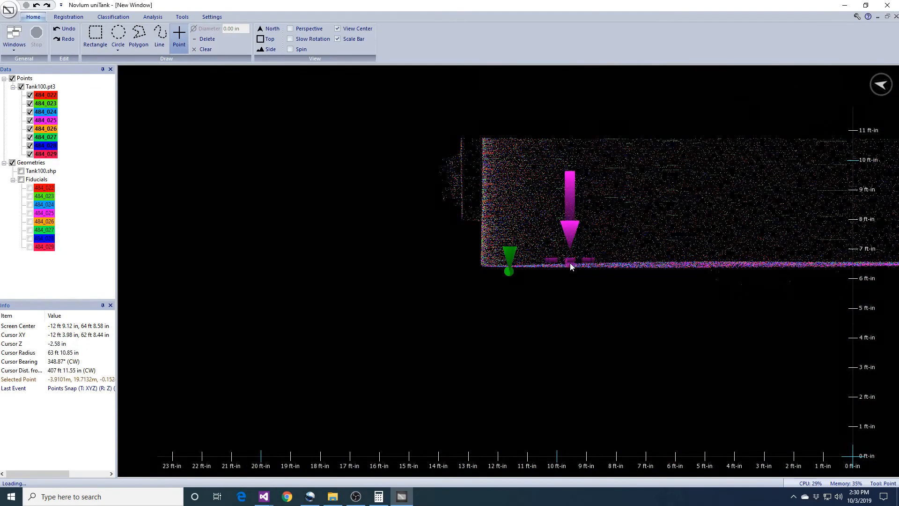
scroll(571, 265, "up", 5)
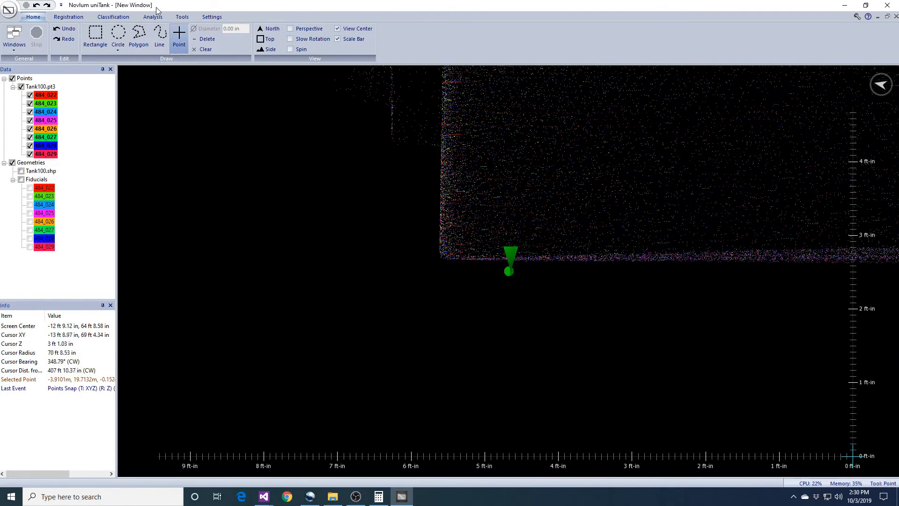
Step: Find the floor plane at the picked point with a 12 in vertical search distance, and translate all layers so the point sits at Z 0.00 in
left_click(70, 18)
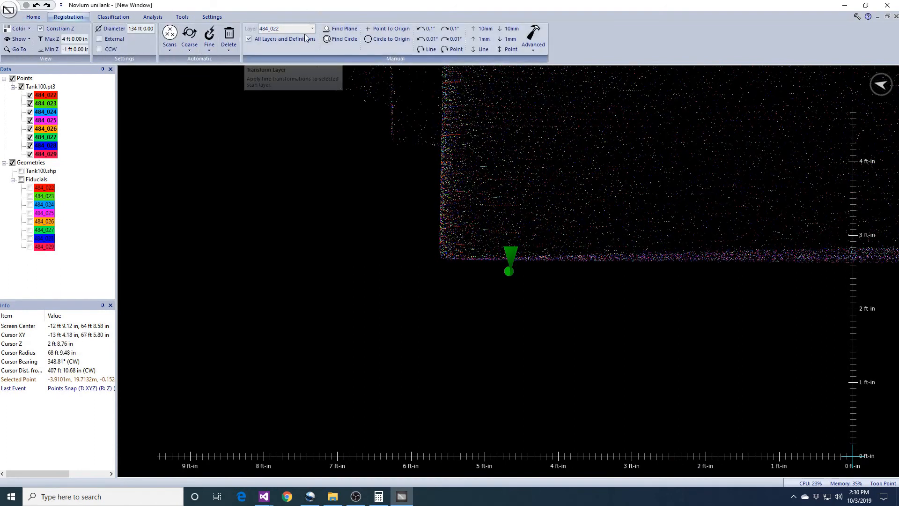
left_click(335, 29)
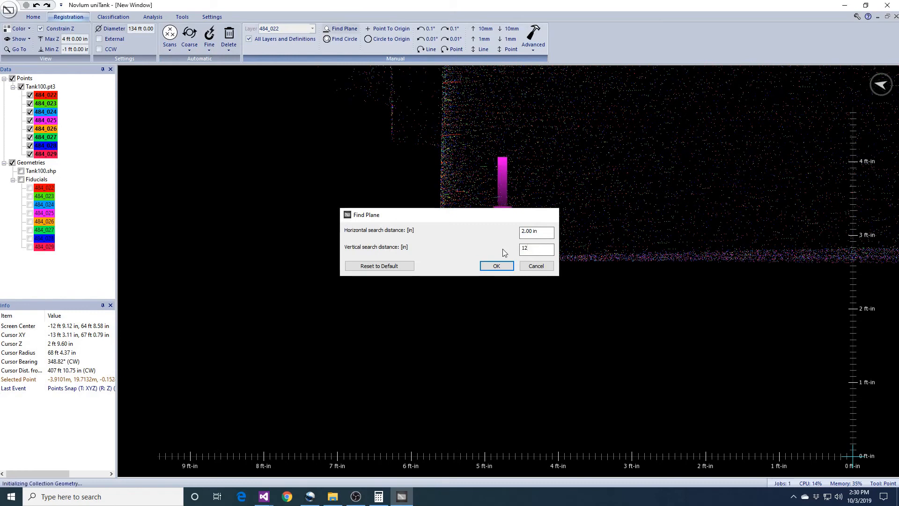
key("Return")
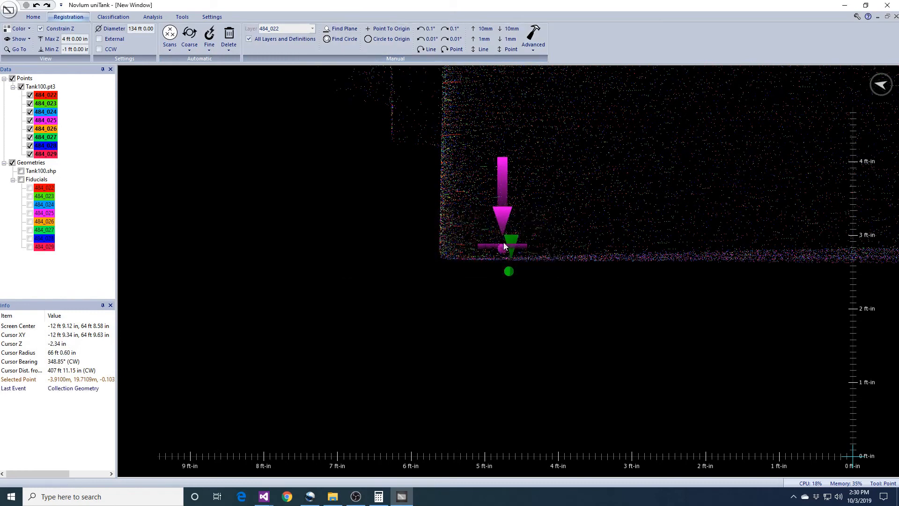
left_click(512, 51)
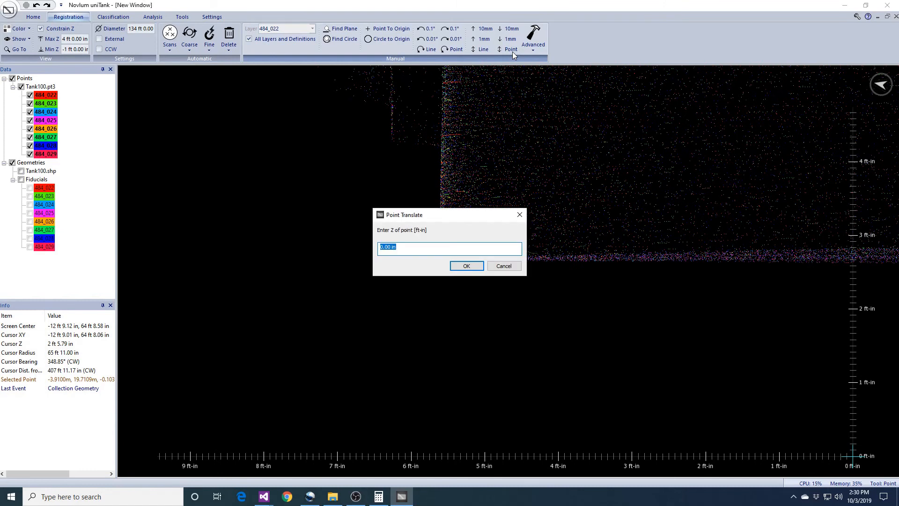
key("Return")
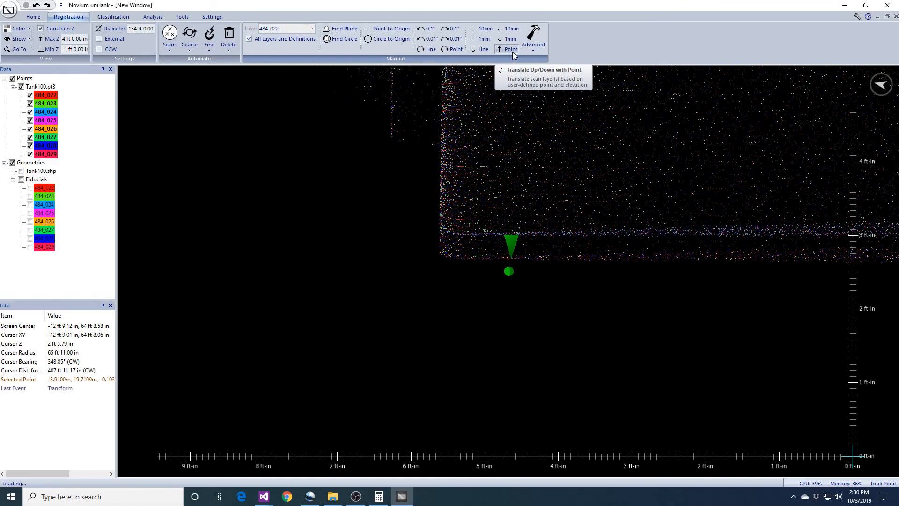
Step: Turn the view north from above and rotate all layers so the picked point at the shell opening lies at 0.00°
middle_click_drag(667, 133, 612, 277)
scroll(612, 277, "down", 2)
scroll(613, 280, "down", 3)
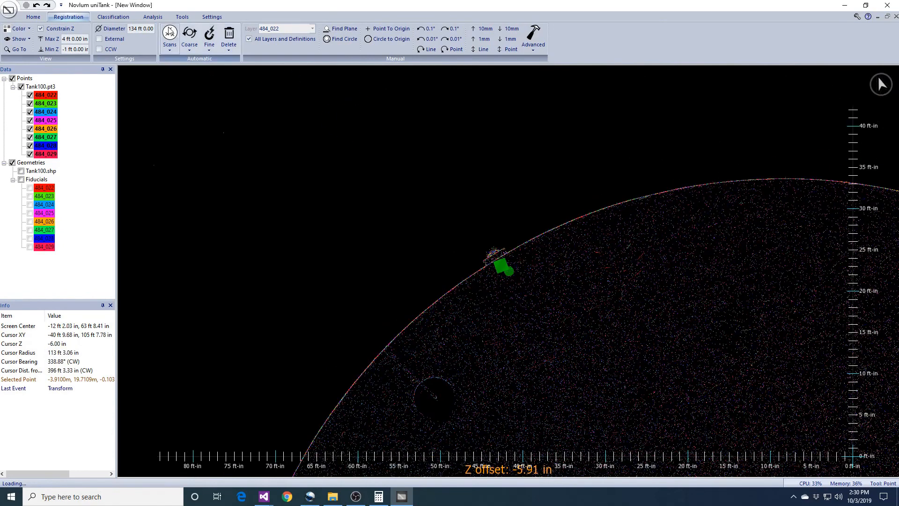
left_click(33, 16)
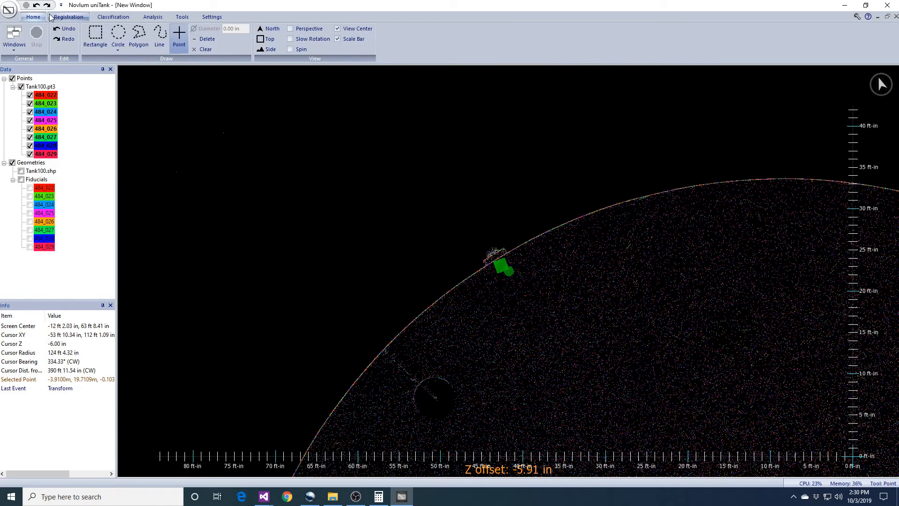
left_click(270, 29)
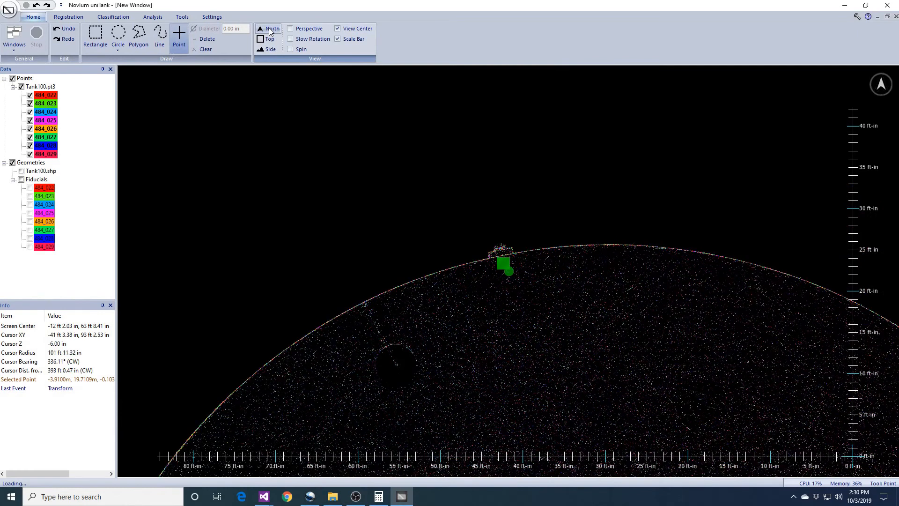
left_click(69, 17)
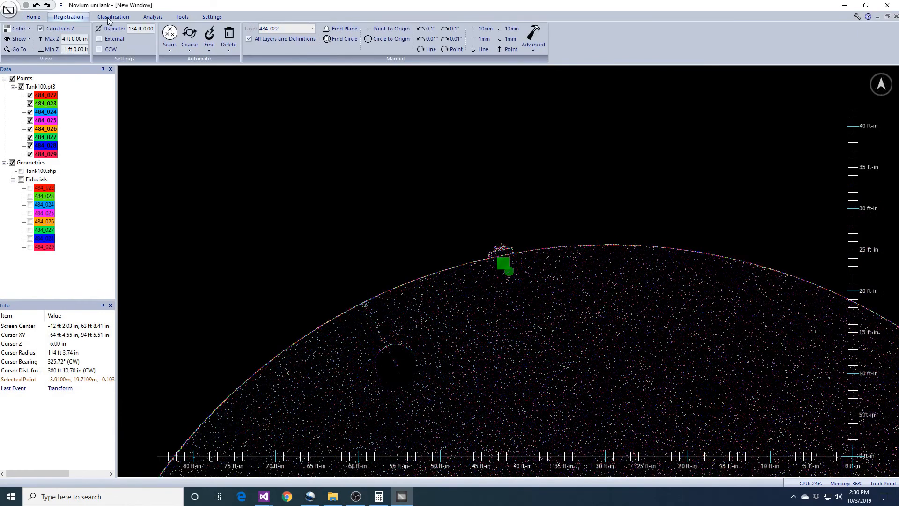
left_click(455, 50)
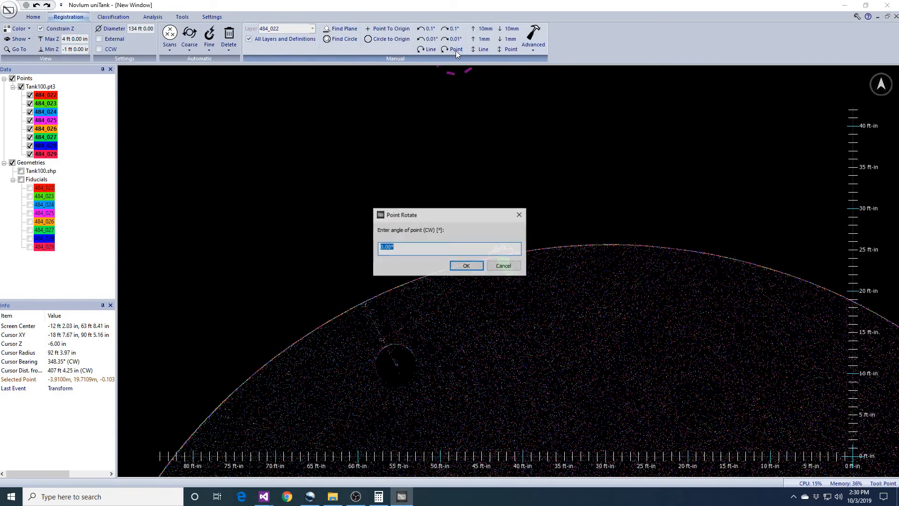
left_click(466, 266)
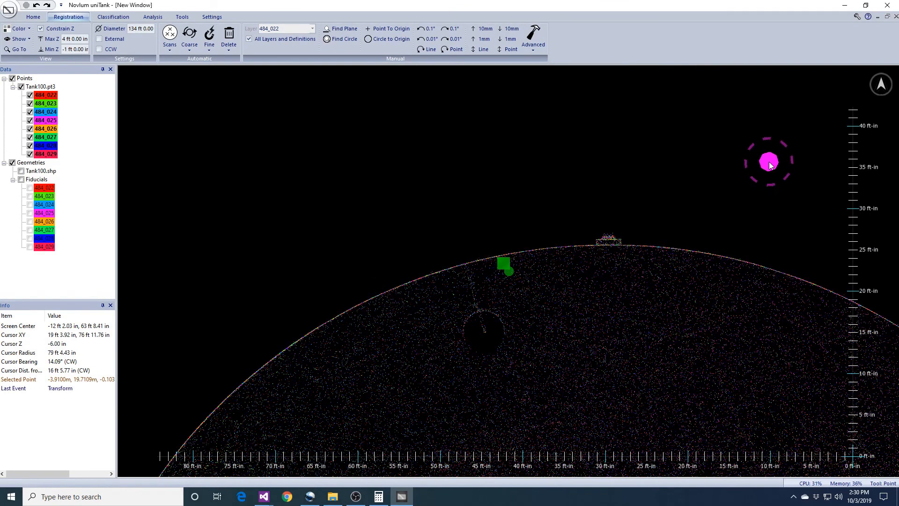
key("Escape")
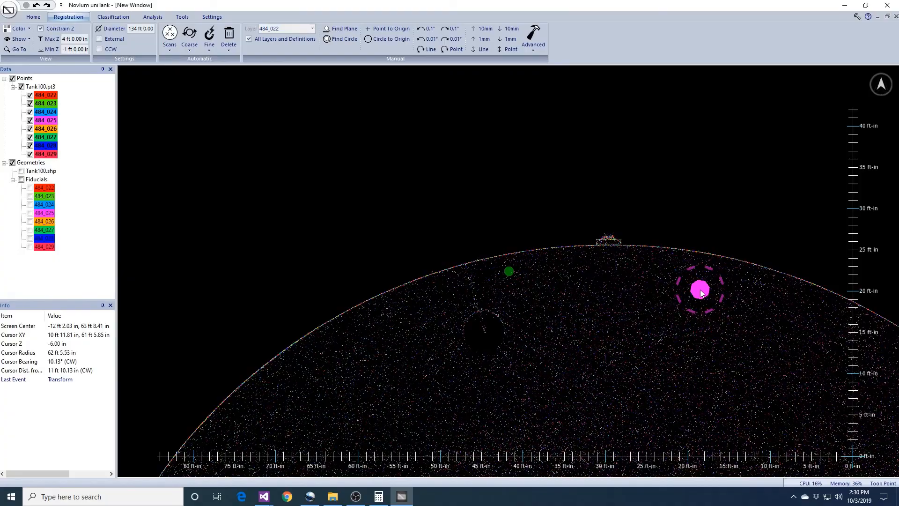
Step: Draw a circle about 134 ft in diameter around the tank shell, slightly above the floor
left_click_drag(701, 291, 687, 186)
right_click_drag(690, 287, 691, 197)
left_click_drag(692, 196, 686, 219)
right_click_drag(687, 219, 674, 326)
scroll(674, 309, "down", 5)
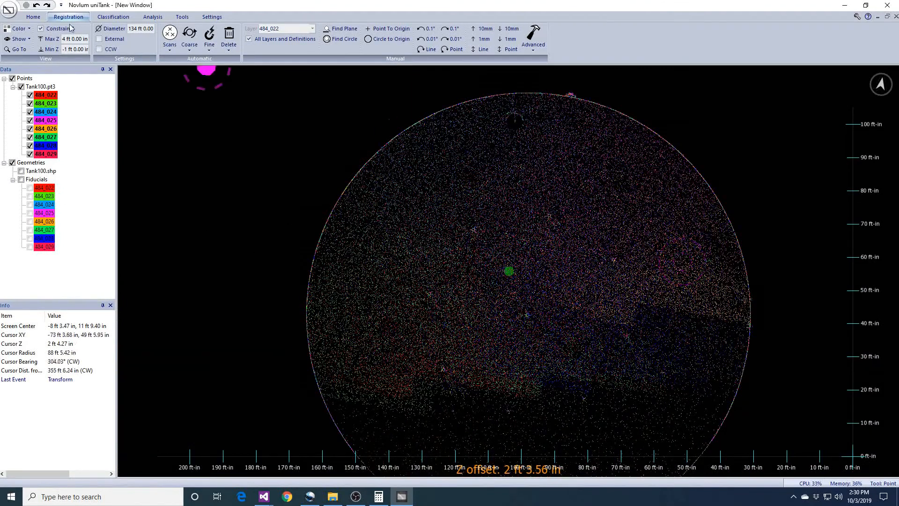
left_click(33, 16)
left_click(123, 33)
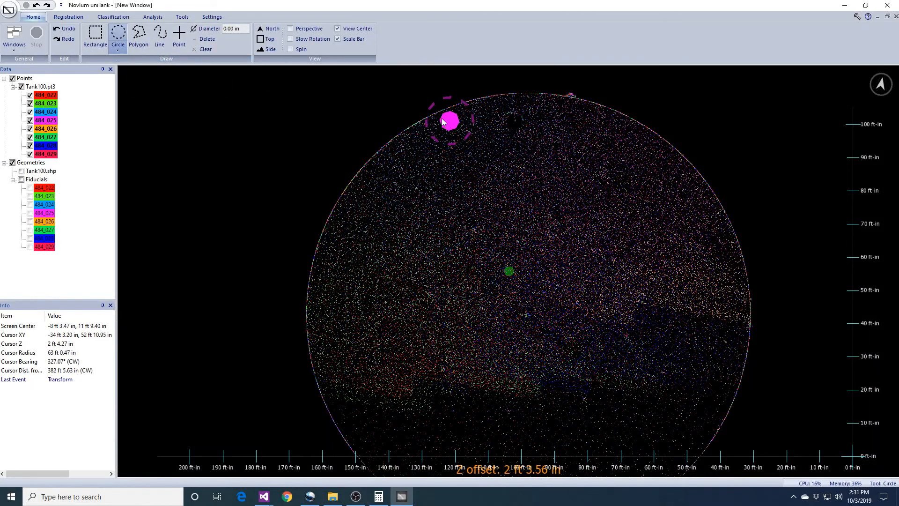
left_click_drag(432, 111, 633, 450)
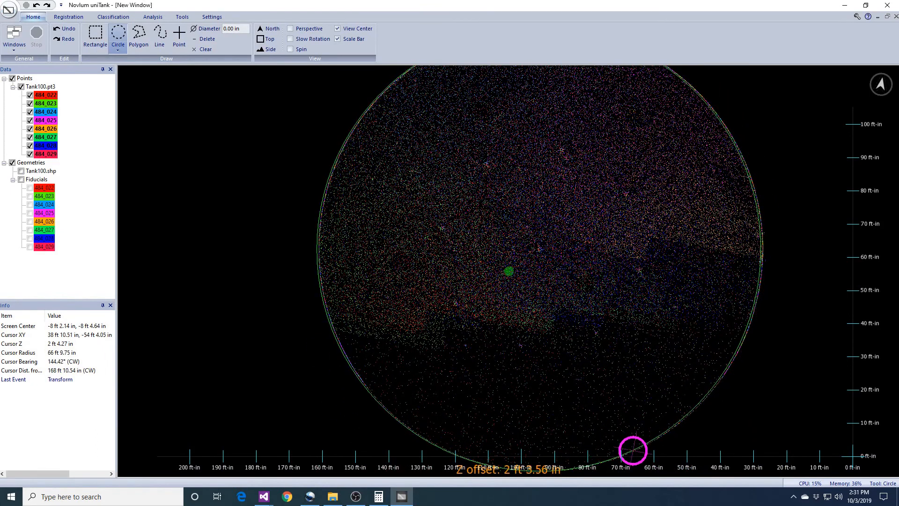
Step: Fit the drawn circle to the shell points with Find Circle, using a 6.00 in vertical search distance
left_click(69, 17)
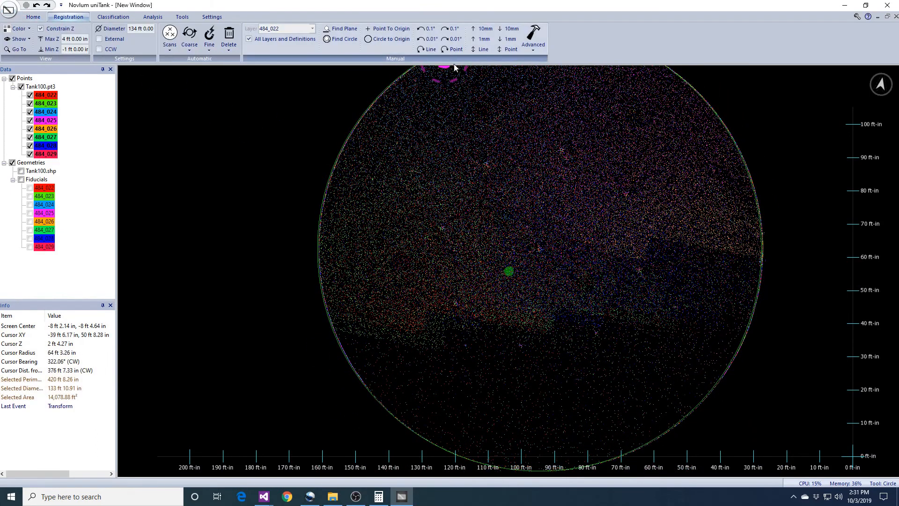
left_click(350, 39)
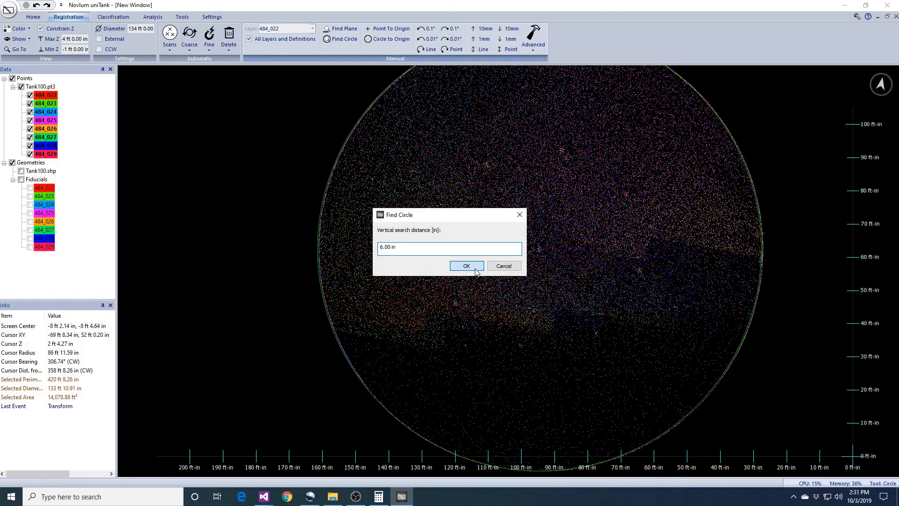
left_click(476, 271)
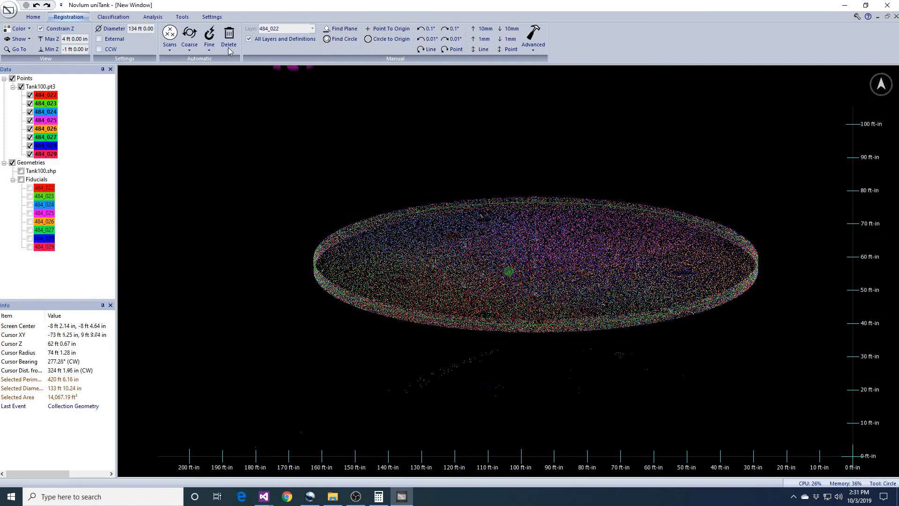
Step: Define the shell bottom at Z 2 ft 4.27 in, show the Tank100.shp geometry, and hide its fiducial definitions
left_click(113, 16)
left_click(287, 29)
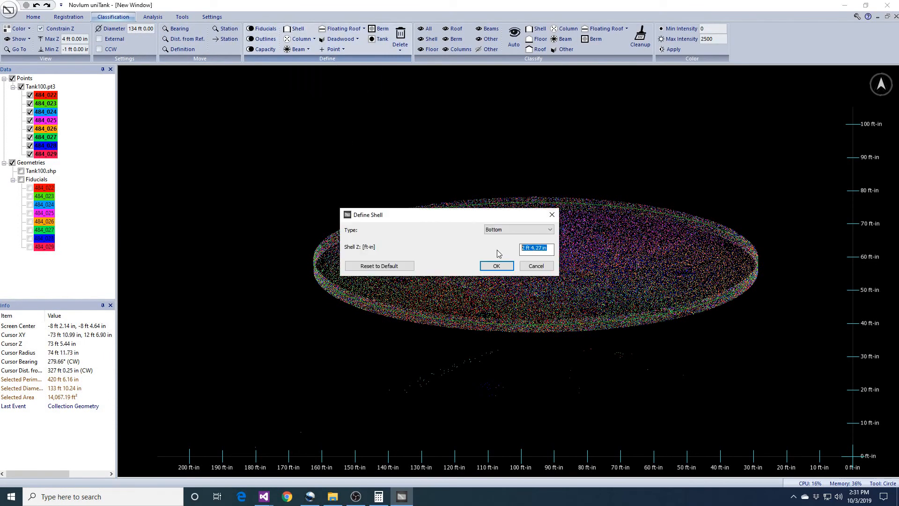
left_click(496, 265)
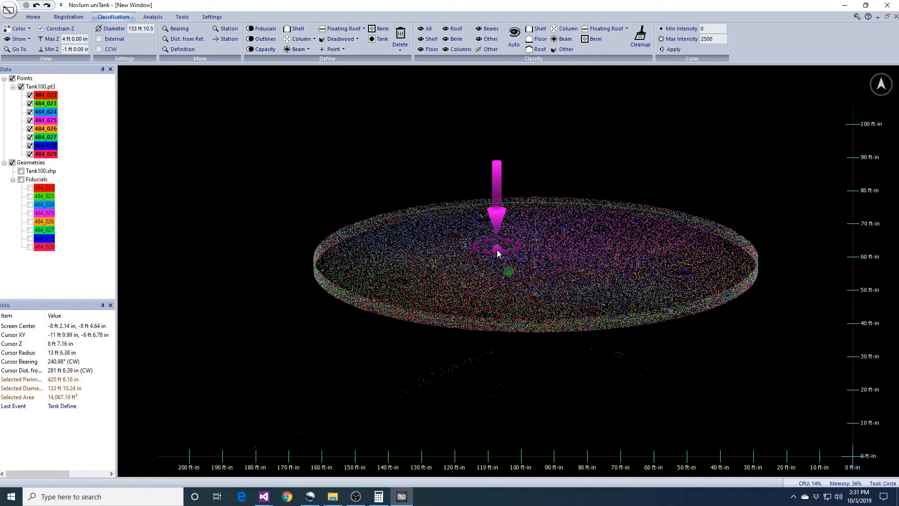
left_click(21, 171)
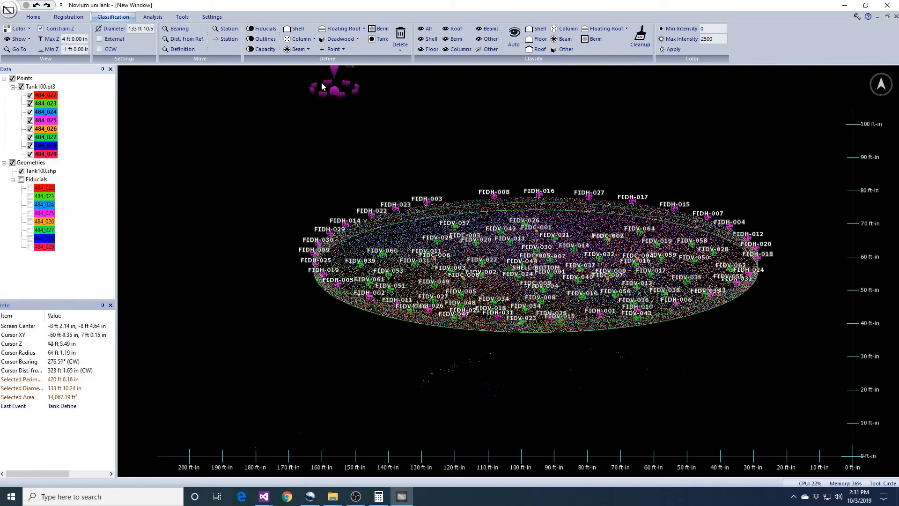
left_click(265, 39)
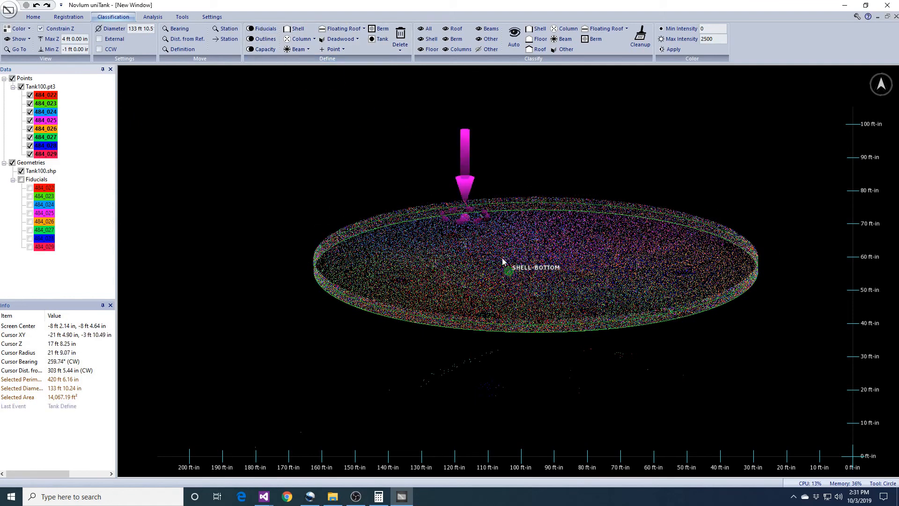
Step: Turn off the elevation constraint and inspect the upper edge of the shell from the side
scroll(514, 294, "up", 2)
left_click(67, 31)
middle_click_drag(527, 203, 535, 241)
right_click_drag(534, 241, 546, 255)
middle_click_drag(547, 225, 640, 276)
scroll(620, 302, "up", 7)
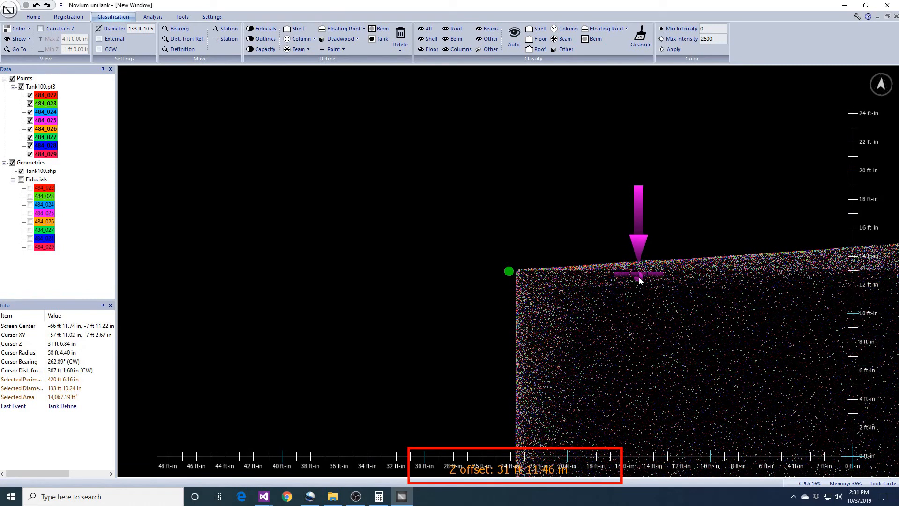
Step: Define the shell's top at Z 32 ft
left_click(298, 29)
left_click(496, 229)
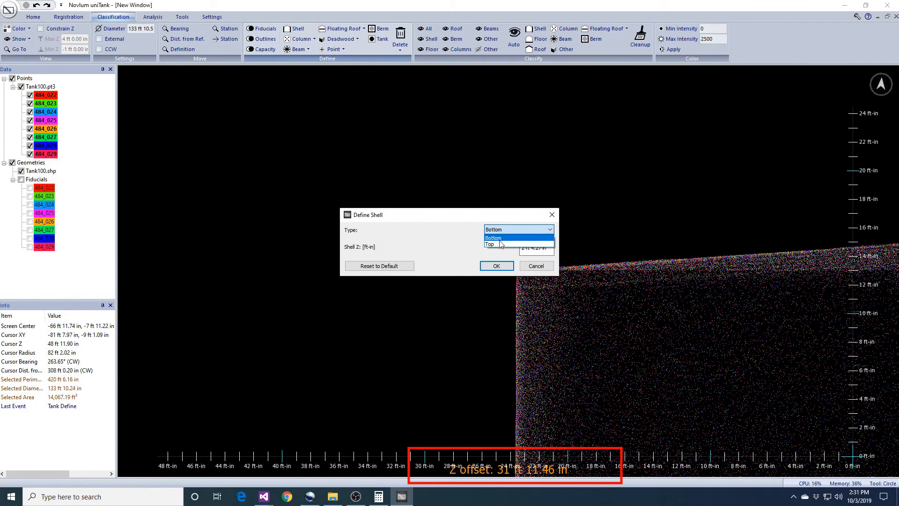
left_click(501, 243)
type("32")
key("Return")
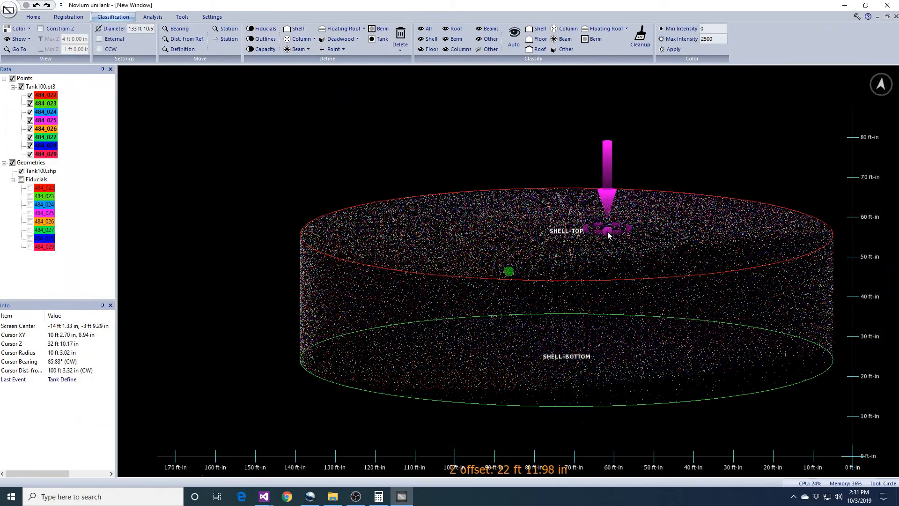
Step: Auto-classify the tank points with a 3.00 in shell tolerance, cone floor, cone roof, and cleanup after classification
left_click(514, 40)
left_click(455, 295)
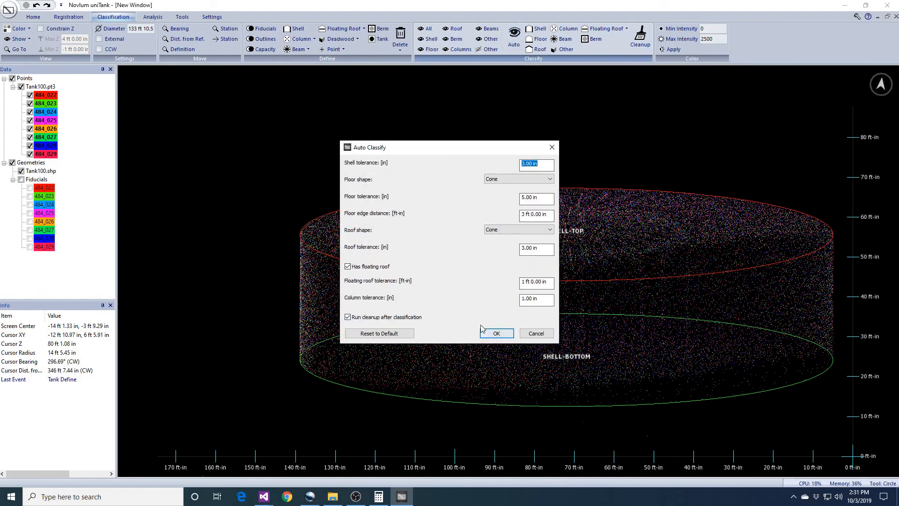
left_click(497, 333)
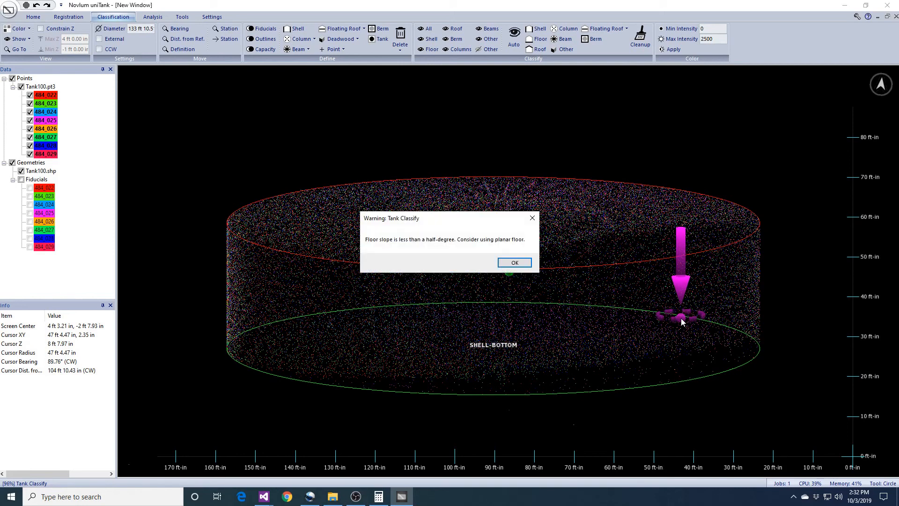
left_click(523, 263)
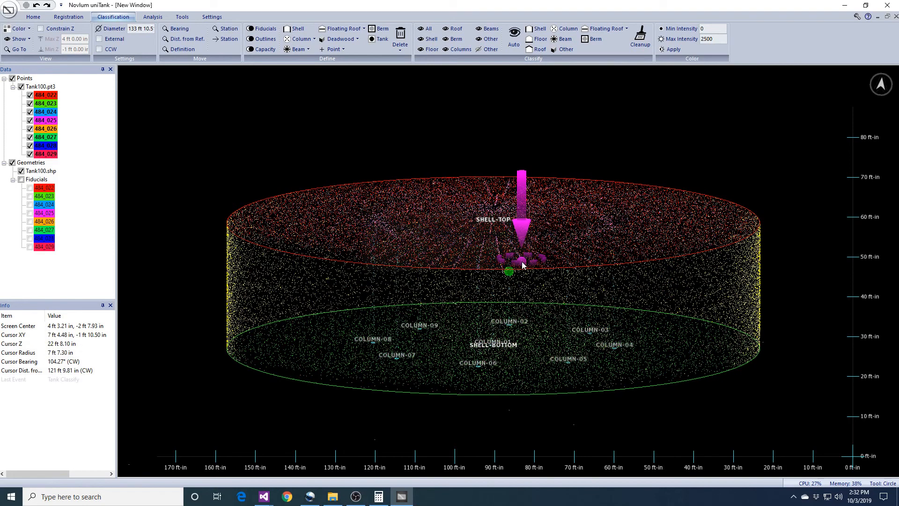
Step: Examine the classified tank from several angles and isolate the floor points
middle_click_drag(532, 287, 530, 304)
middle_click_drag(532, 216, 518, 204)
scroll(509, 193, "down", 1)
middle_click_drag(576, 279, 550, 247)
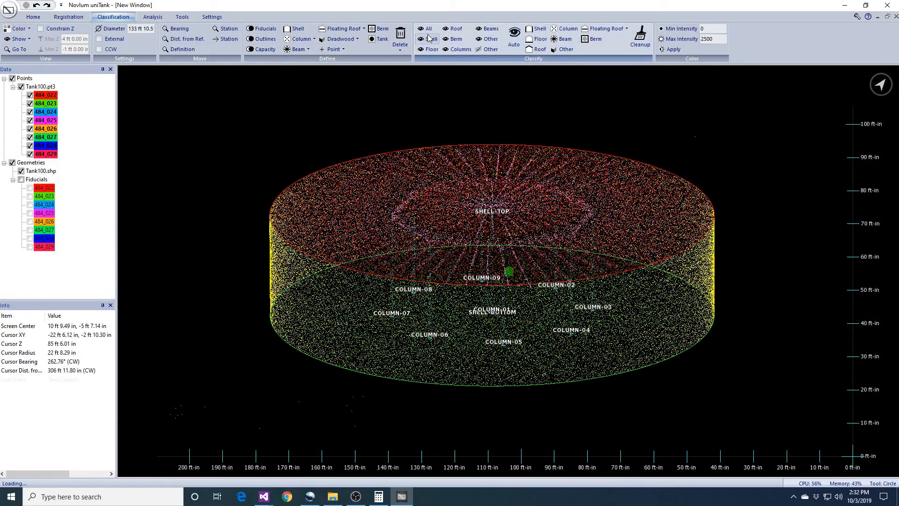
middle_click_drag(723, 143, 723, 160)
left_click(432, 50)
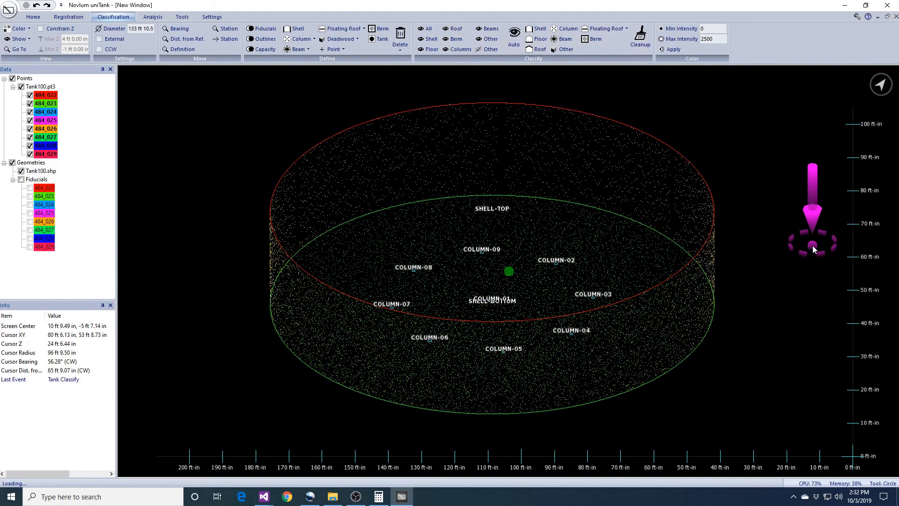
middle_click_drag(813, 248, 811, 234)
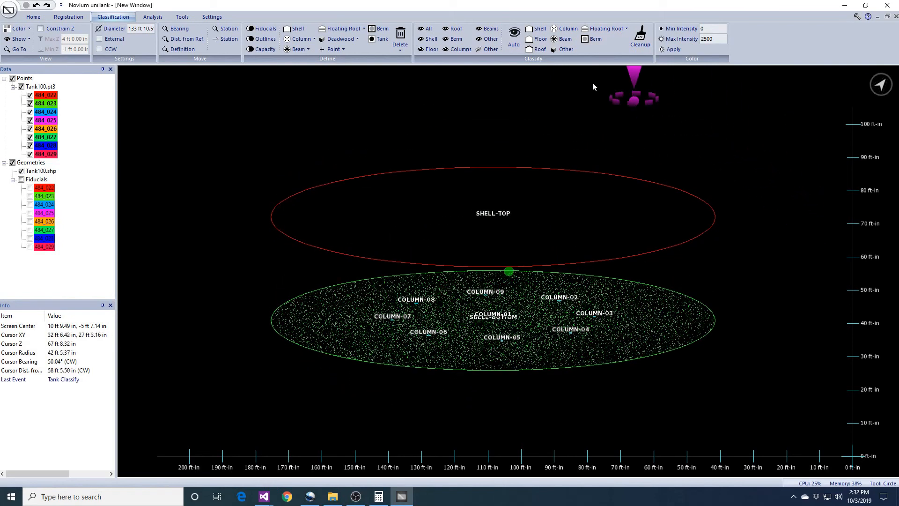
Step: Display the column, beam, roof, and other points one class at a time to check the classification
left_click(444, 39)
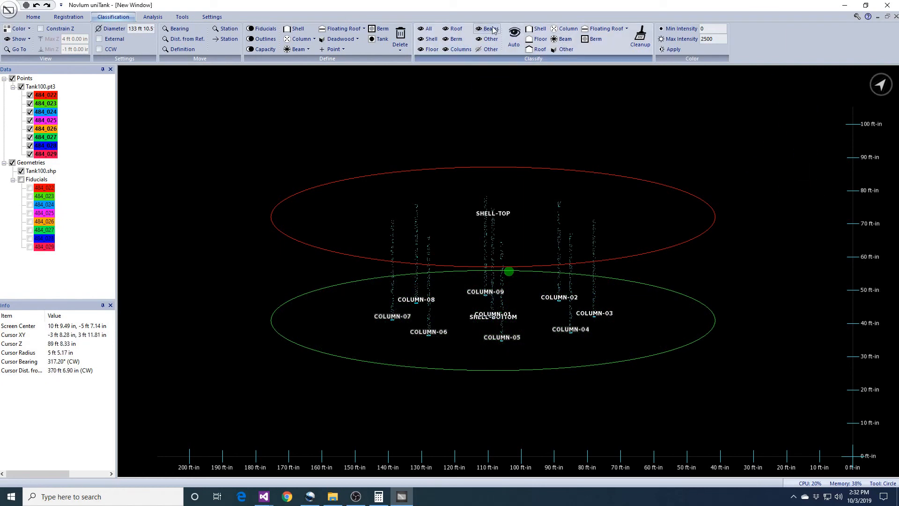
left_click_drag(786, 183, 817, 149)
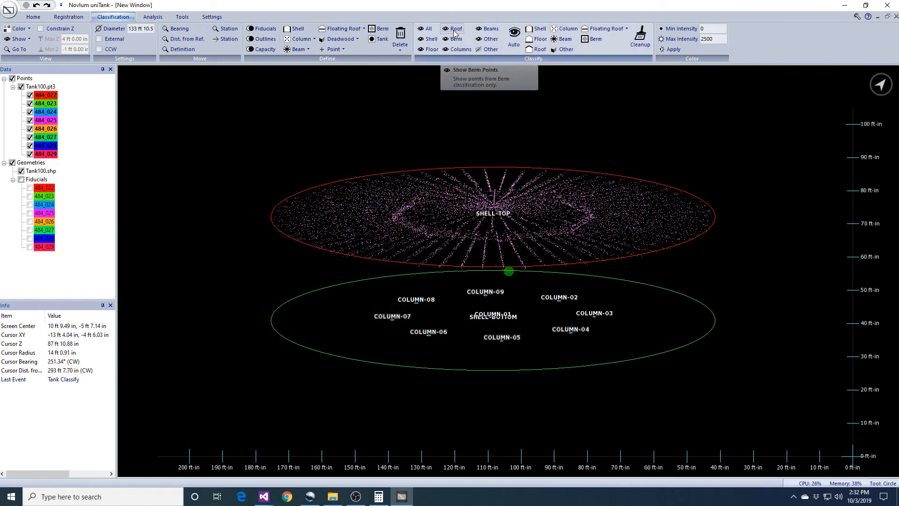
left_click_drag(817, 149, 669, 136)
left_click(493, 41)
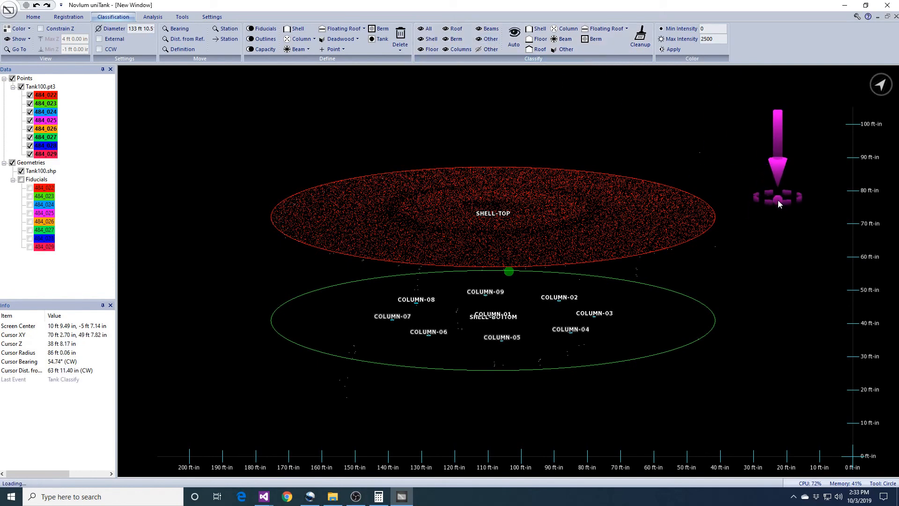
mouse_move(785, 184)
middle_mouse_down()
mouse_move(766, 210)
mouse_move(731, 203)
mouse_move(701, 135)
mouse_move(676, 184)
mouse_move(638, 188)
mouse_move(623, 201)
mouse_move(619, 260)
mouse_move(684, 286)
mouse_move(673, 276)
mouse_move(662, 211)
mouse_move(754, 213)
middle_mouse_up()
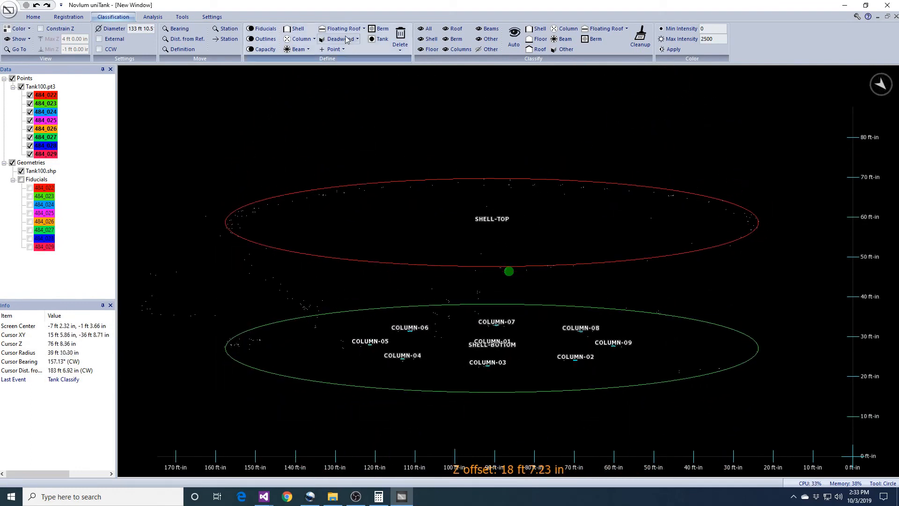
Step: Set the point density to Highest and display all classified points of the tank
left_click(212, 17)
left_click(347, 28)
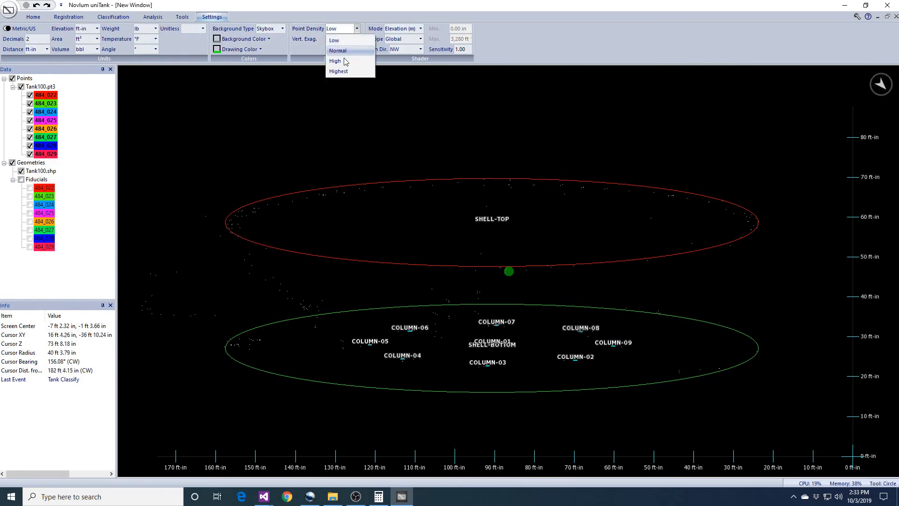
left_click(338, 71)
mouse_move(715, 223)
middle_mouse_down()
mouse_move(576, 251)
mouse_move(629, 265)
mouse_move(630, 275)
mouse_move(616, 262)
middle_mouse_up()
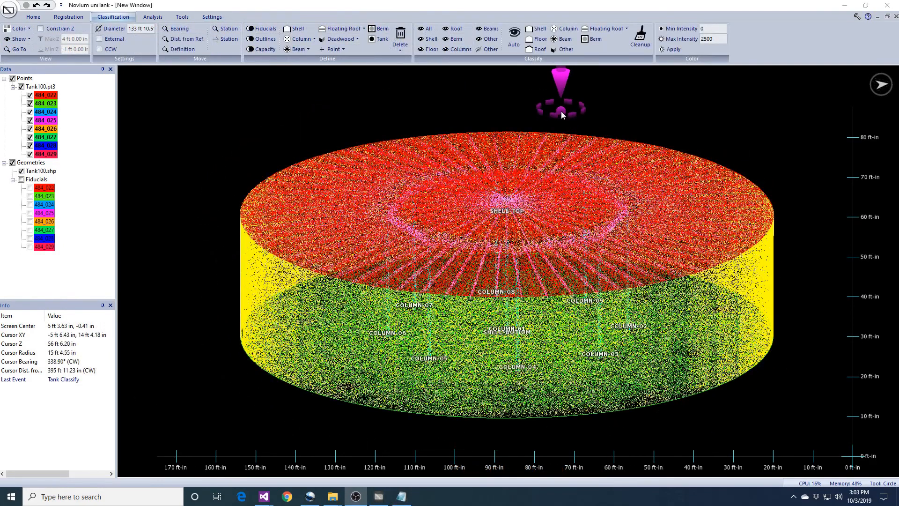
Step: Set the tank's analysis reference to Manway and mark the tank as having a fixed roof
left_click(148, 17)
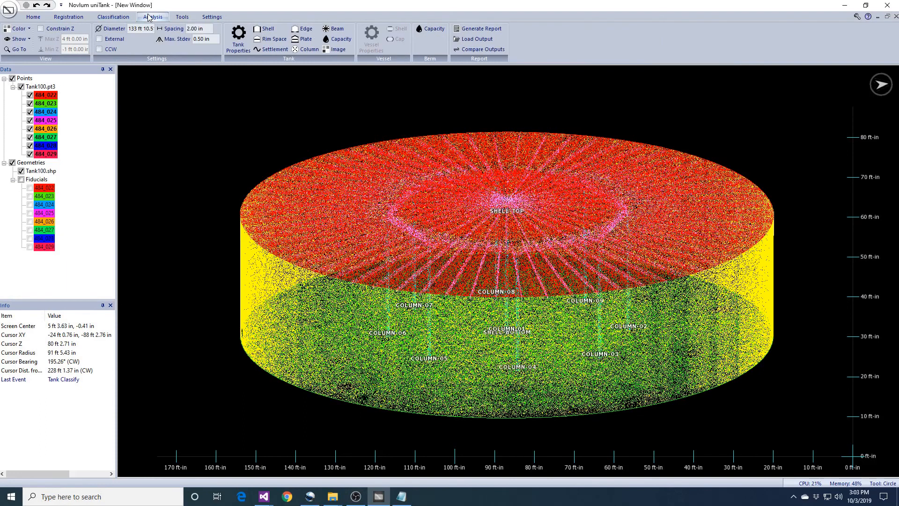
left_click(239, 42)
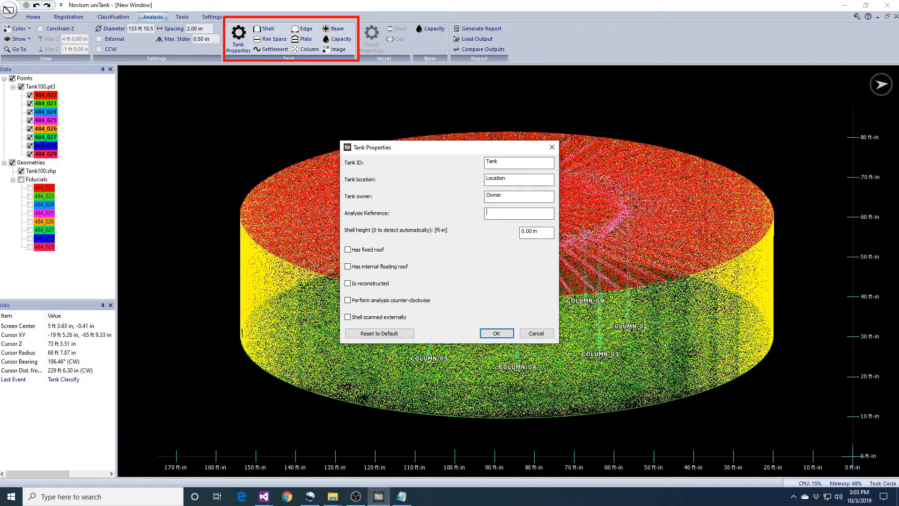
type("Manway")
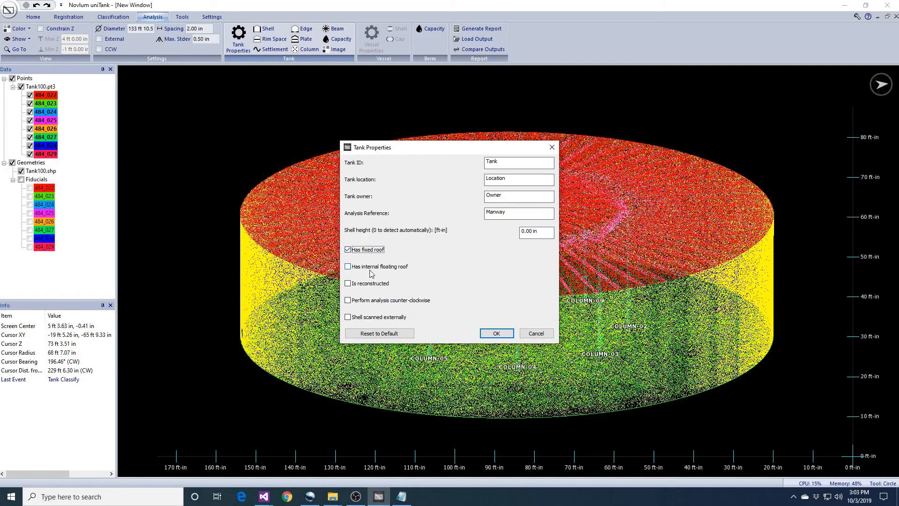
left_click(496, 334)
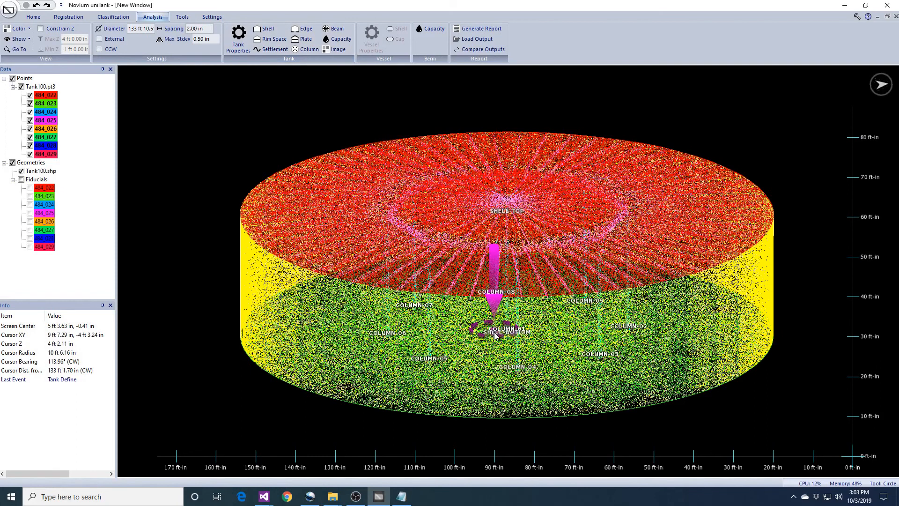
Step: Run the shell deflection analysis with 1 ft reference height, 2 ft horizontal and 10 ft vertical cross-section spacing, outputting to Shell.txt
left_click(269, 34)
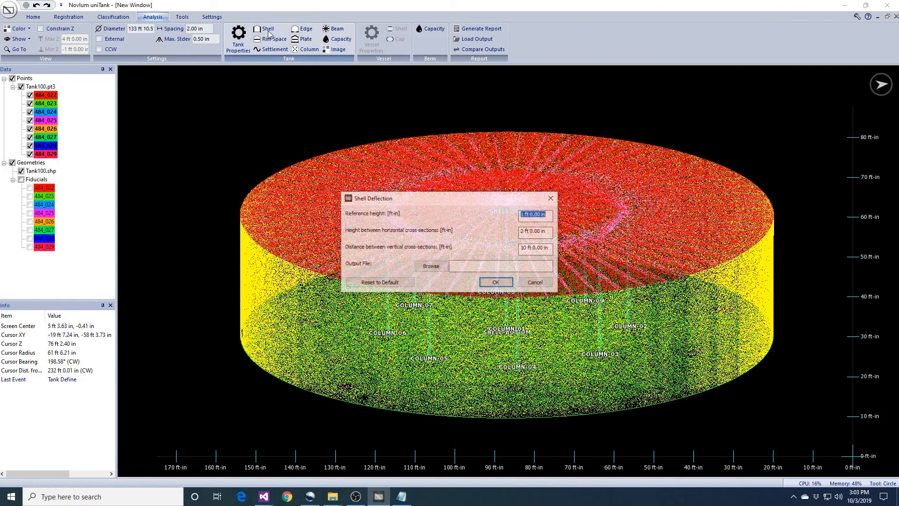
left_click(431, 267)
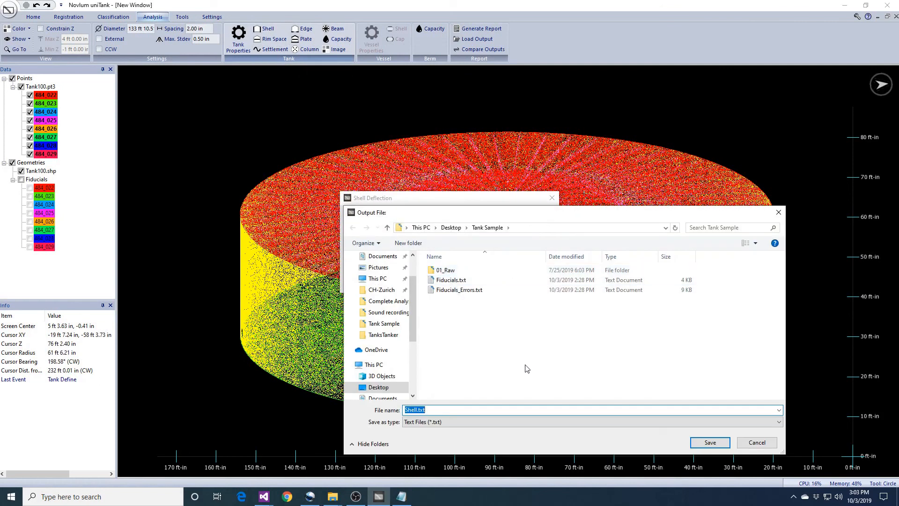
left_click(708, 443)
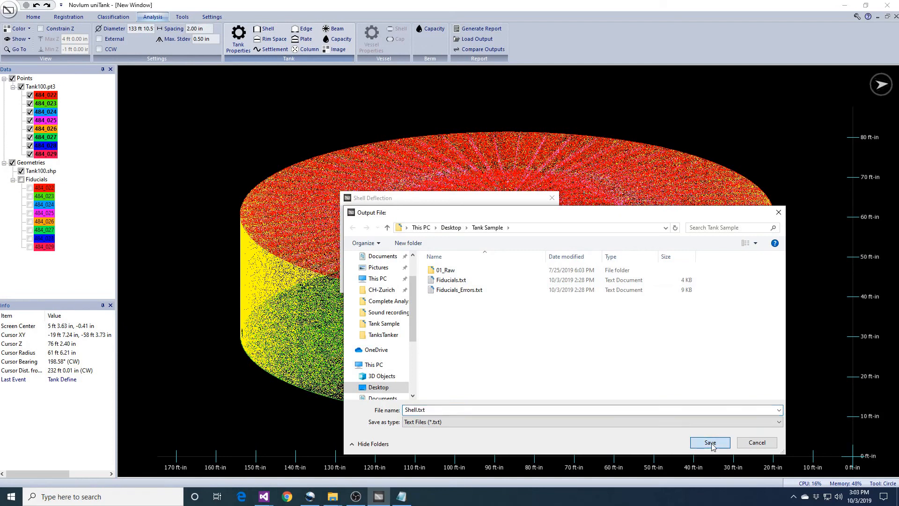
left_click(496, 282)
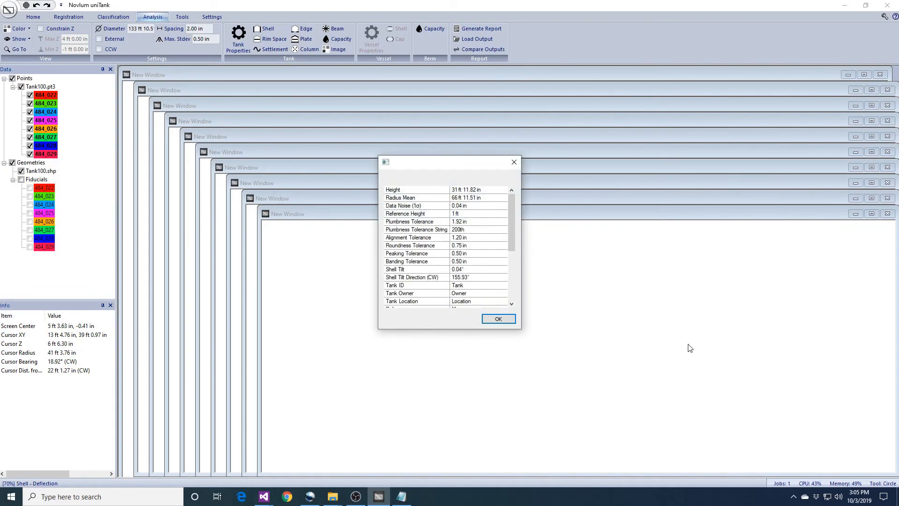
left_click(496, 320)
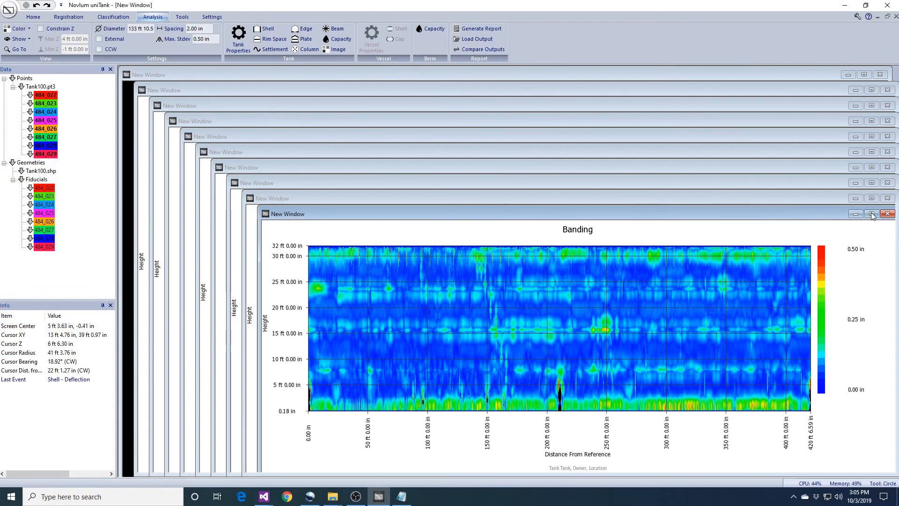
Step: Examine the shell deflection plots one at a time at full size, closing each until the tank's point cloud view returns
left_click(871, 213)
left_click(895, 17)
left_click(896, 17)
left_click(895, 17)
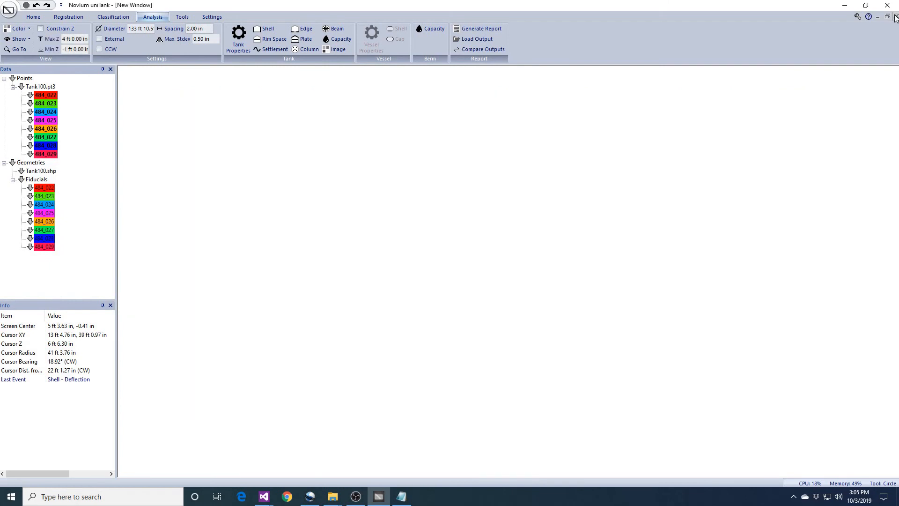
left_click(896, 17)
left_click(895, 17)
left_click(895, 18)
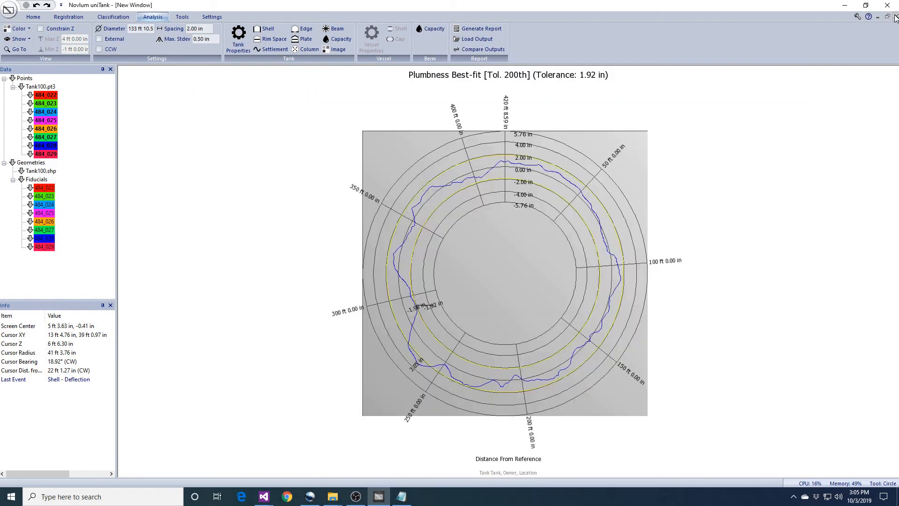
left_click(895, 18)
left_click(895, 17)
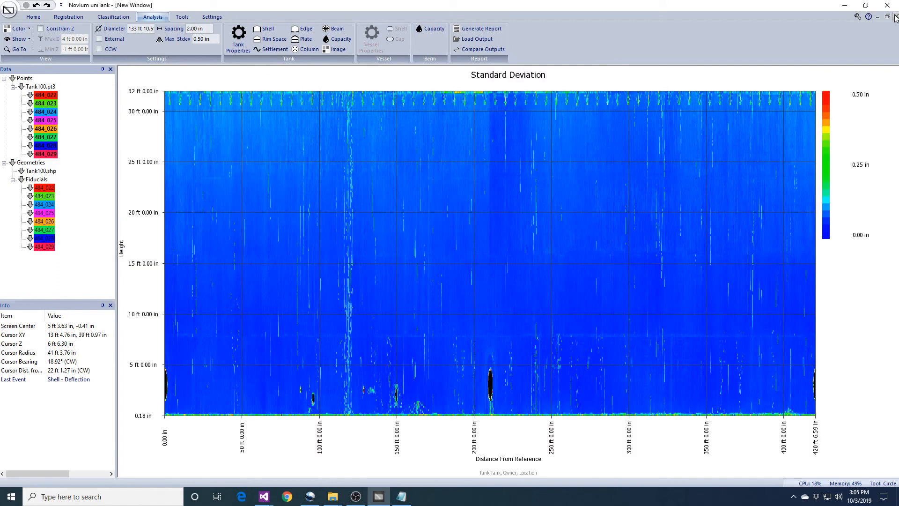
left_click(895, 18)
Step: Switch to the Shell output folder in File Explorer and examine the horizontal roundness plots at successive heights from its Roundness subfolder
left_click_drag(898, 58, 345, 115)
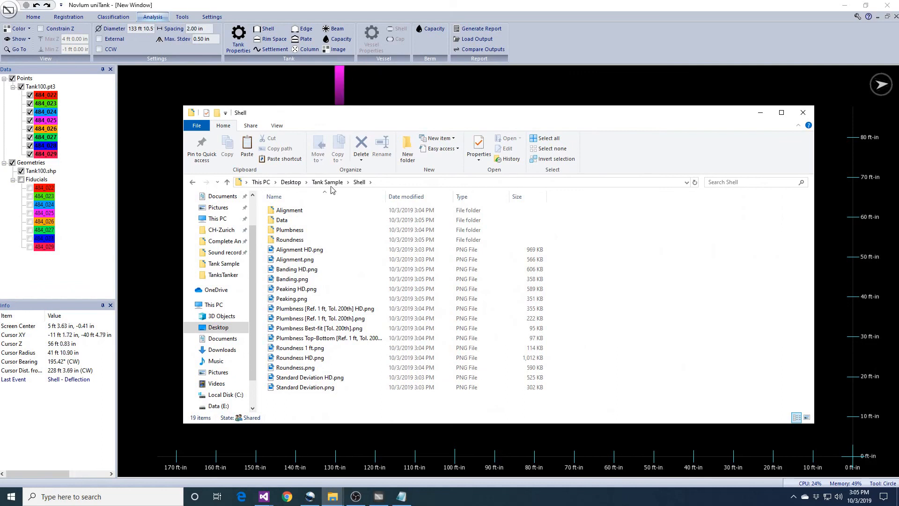
double_click(290, 241)
double_click(298, 220)
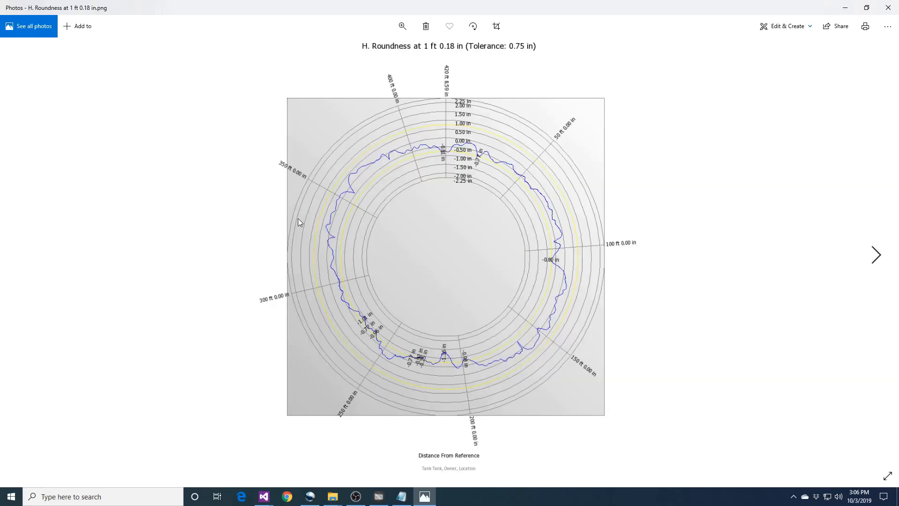
key("Right")
key("Right")
key("Right")
key("Right")
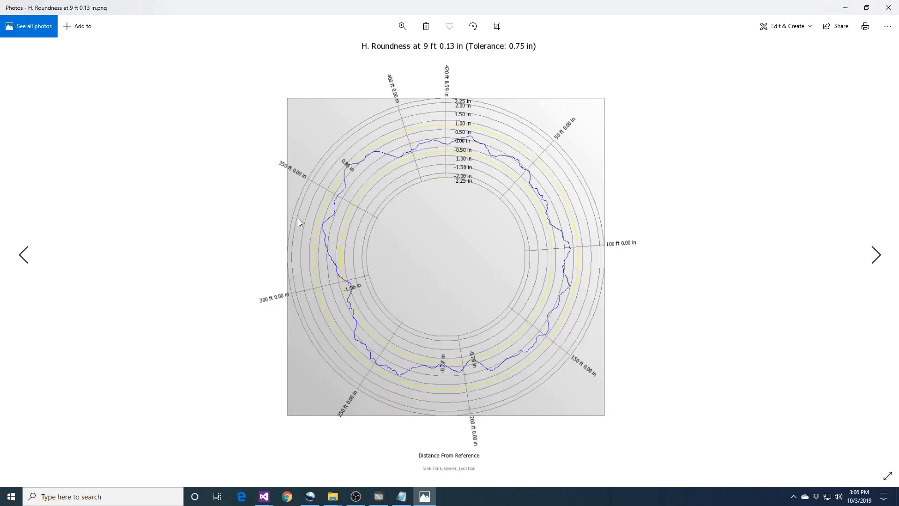
key("Right")
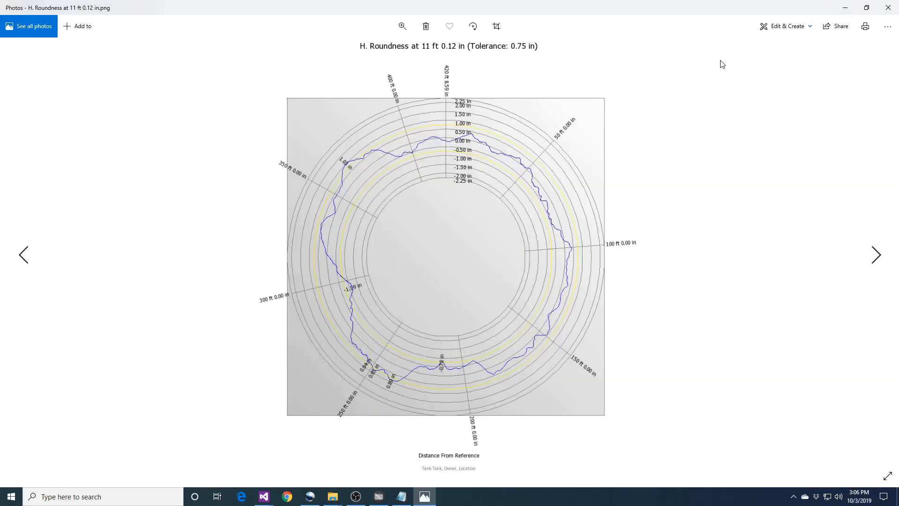
left_click(888, 8)
Step: Examine the vertical roundness plots in sequence, starting from the one at 49 ft 11.83 in
double_click(322, 363)
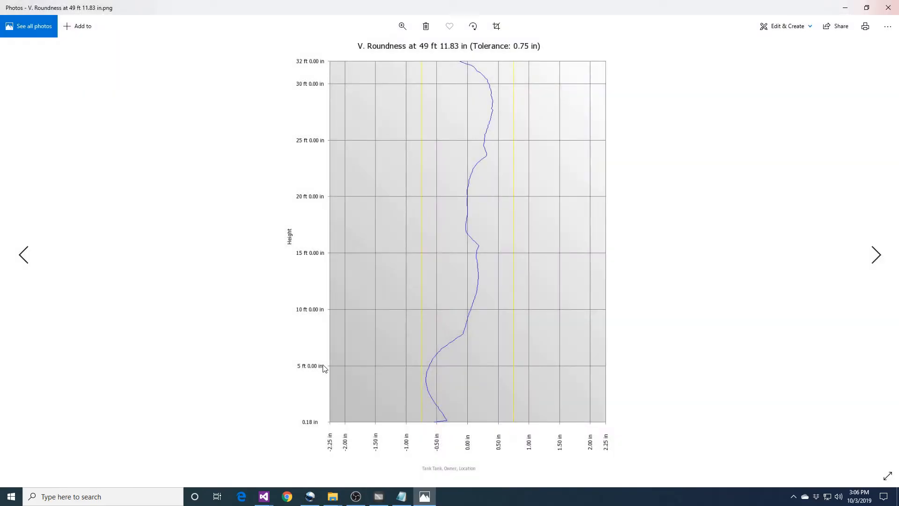
key("Right")
key("Right")
key("Right")
key("Right")
key("Right")
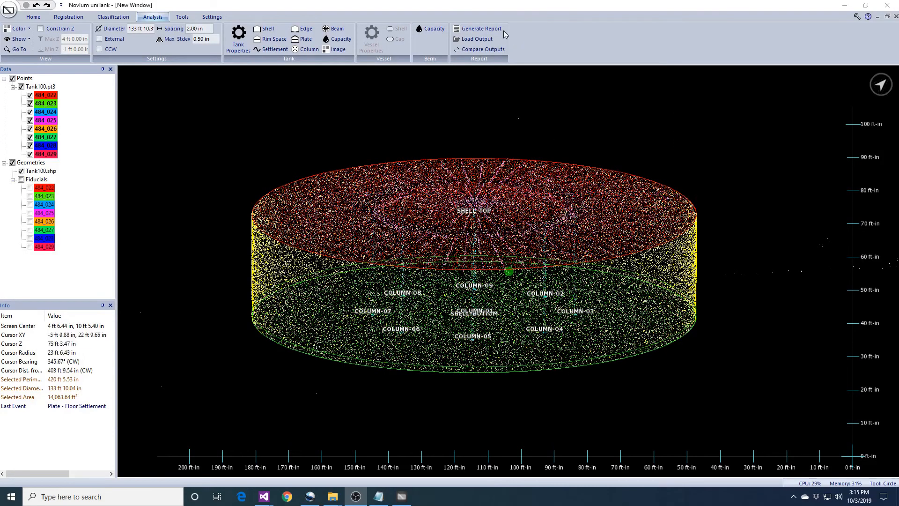
Step: Generate a Tank Analysis report from the Tank Sample outputs folder on the Desktop, saving it there as Report.docx
left_click(473, 30)
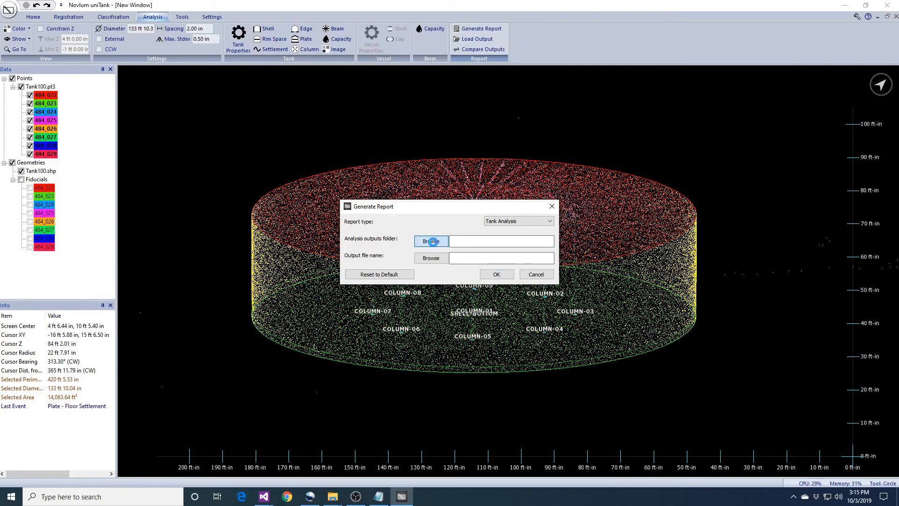
left_click(431, 241)
left_click(420, 221)
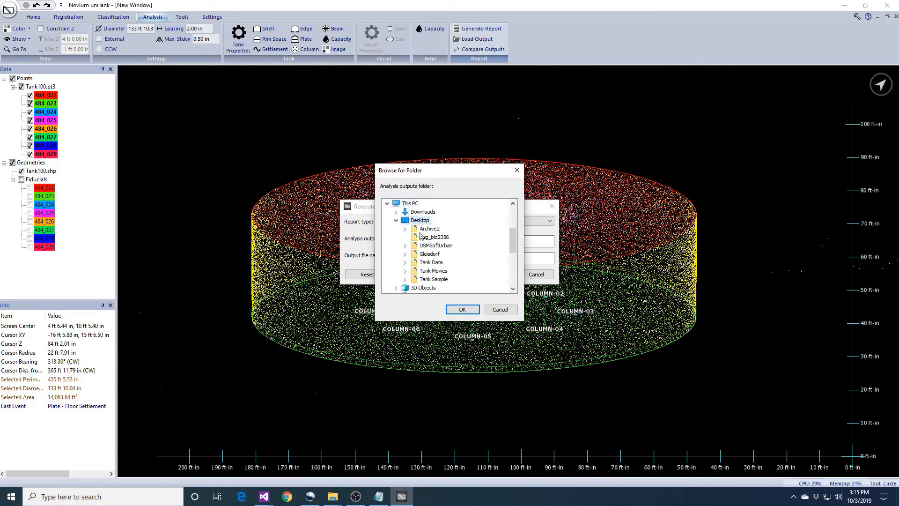
left_click(427, 279)
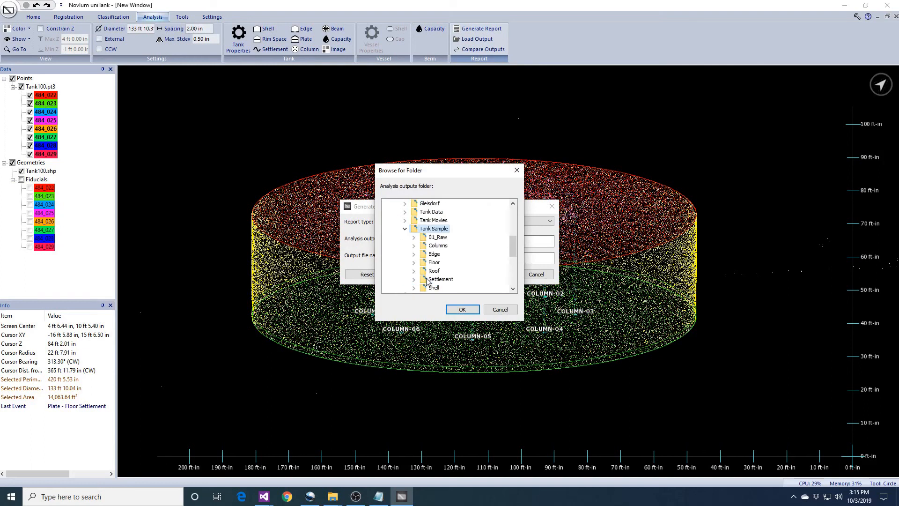
left_click(462, 310)
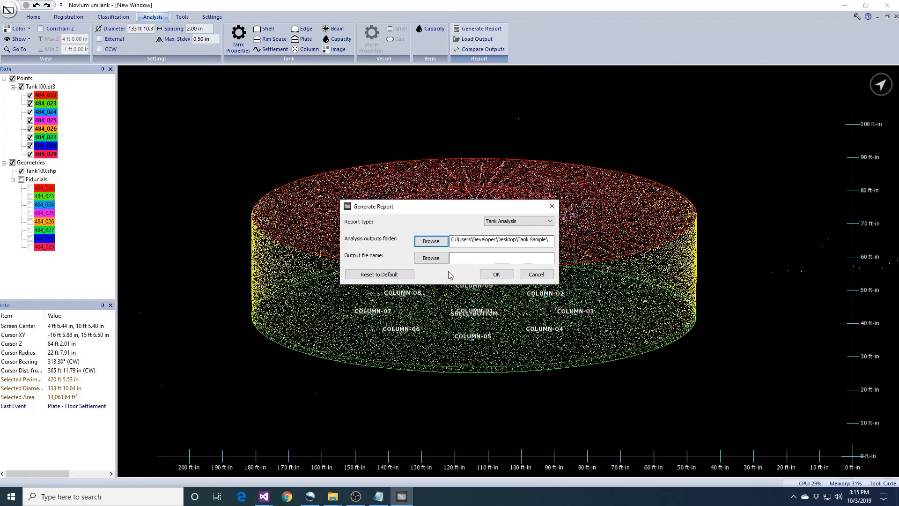
left_click(431, 258)
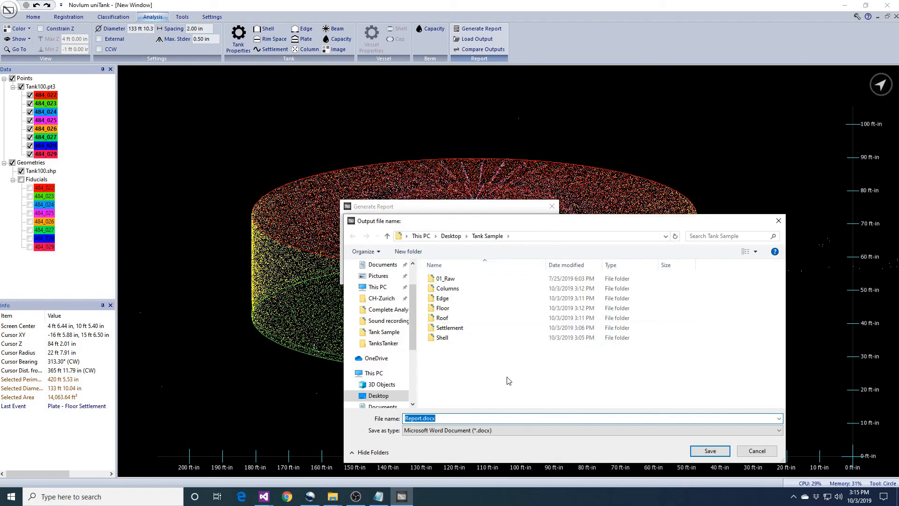
left_click(726, 451)
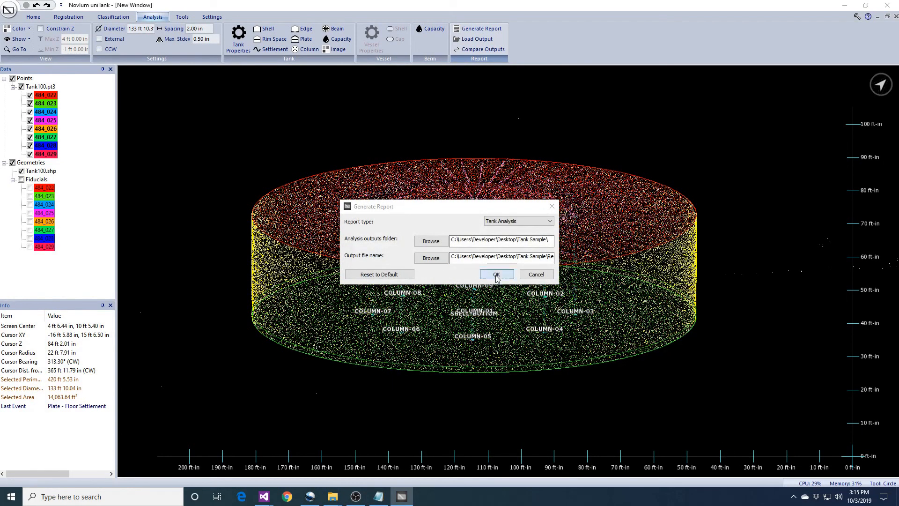
left_click(496, 274)
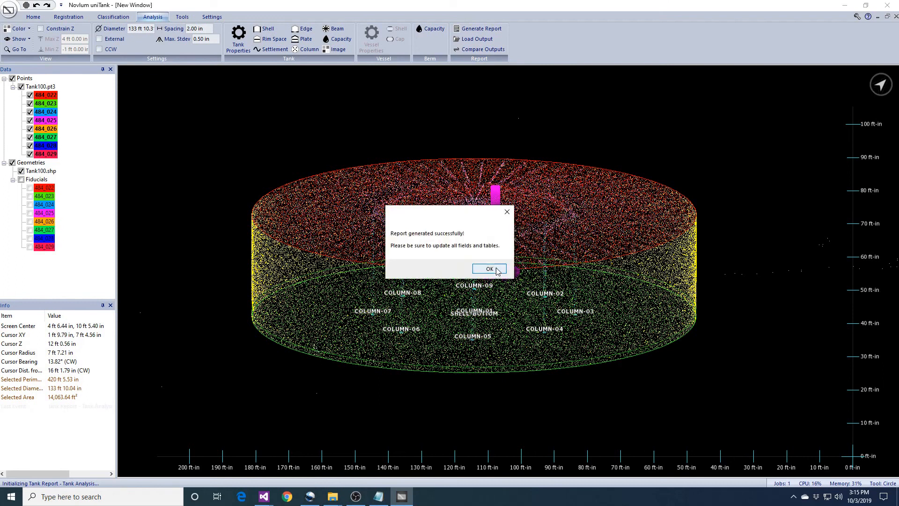
left_click(489, 269)
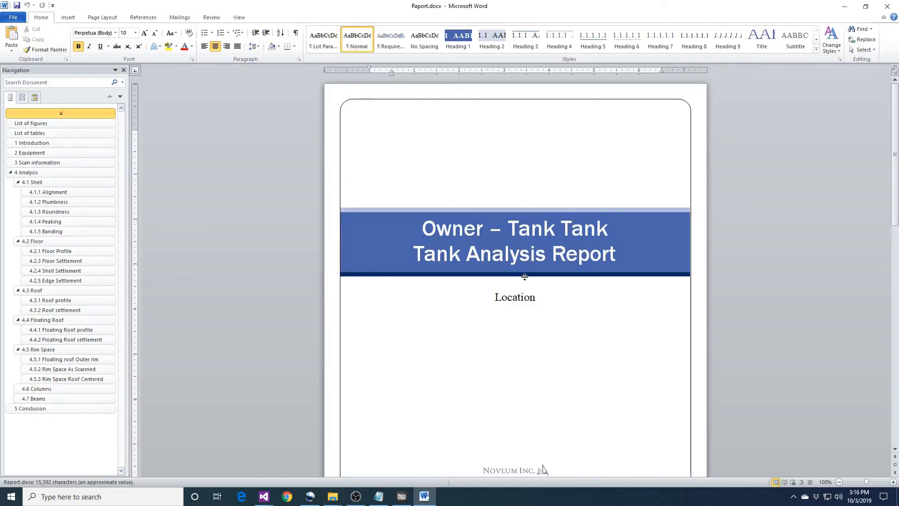
Step: Review the report from its cover and lists through the introduction to the shell alignment, plumbness, roundness, peaking and banding sections
scroll(727, 282, "down", 15)
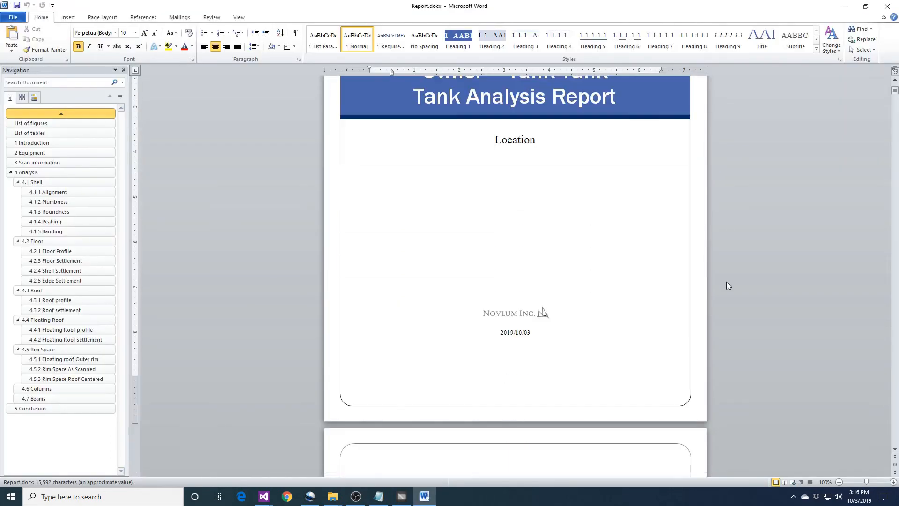
scroll(726, 282, "down", 20)
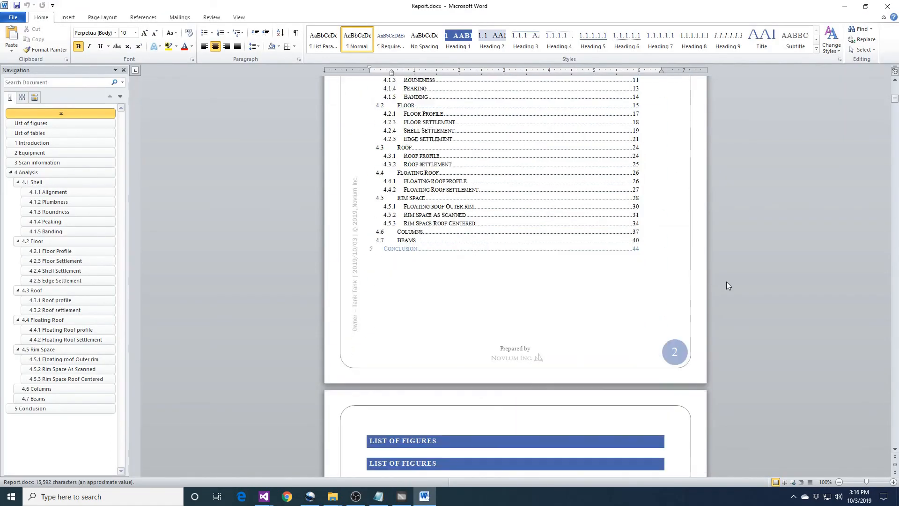
scroll(726, 284, "down", 20)
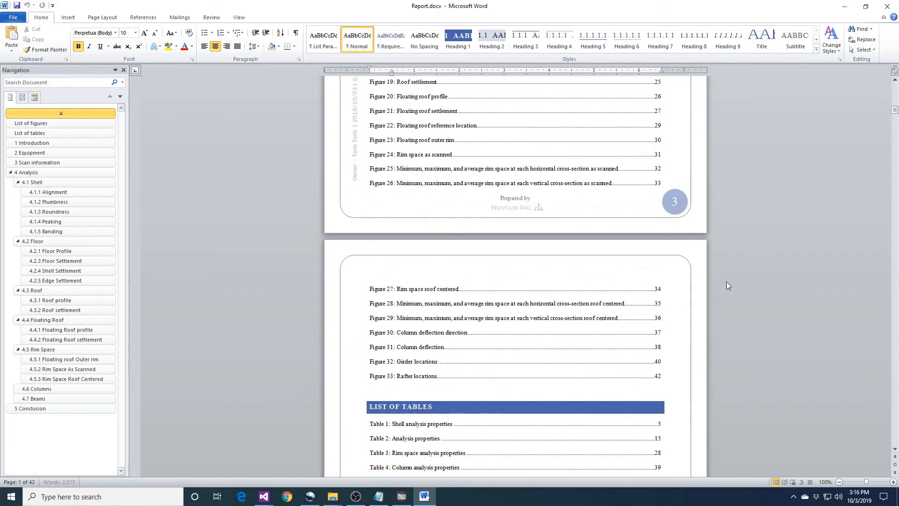
scroll(726, 283, "down", 20)
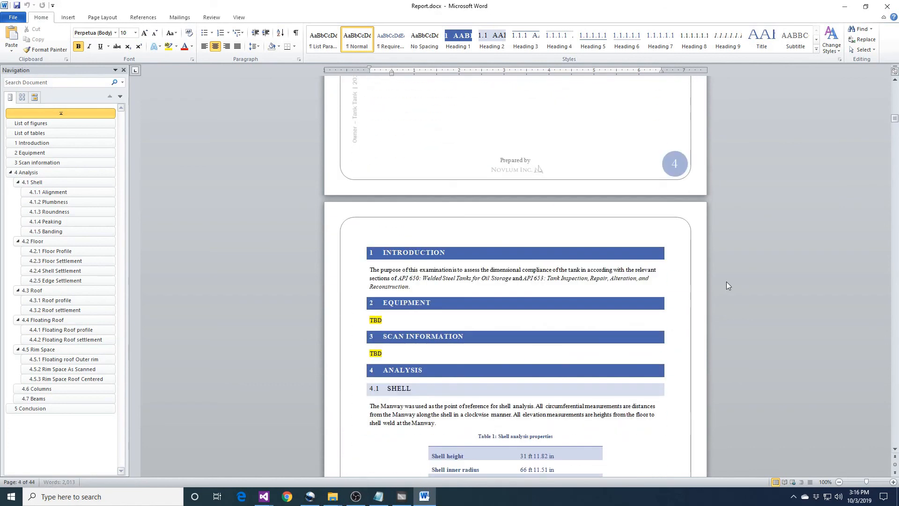
scroll(726, 285, "down", 20)
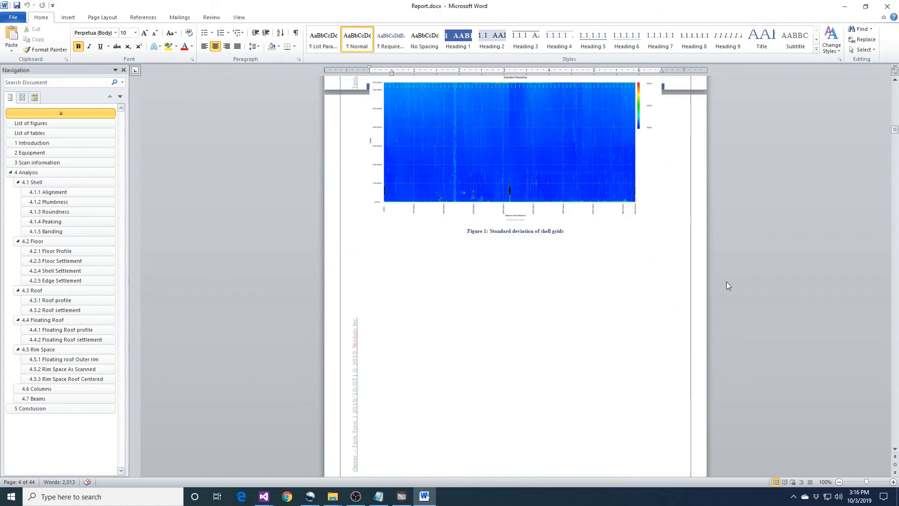
scroll(727, 286, "down", 20)
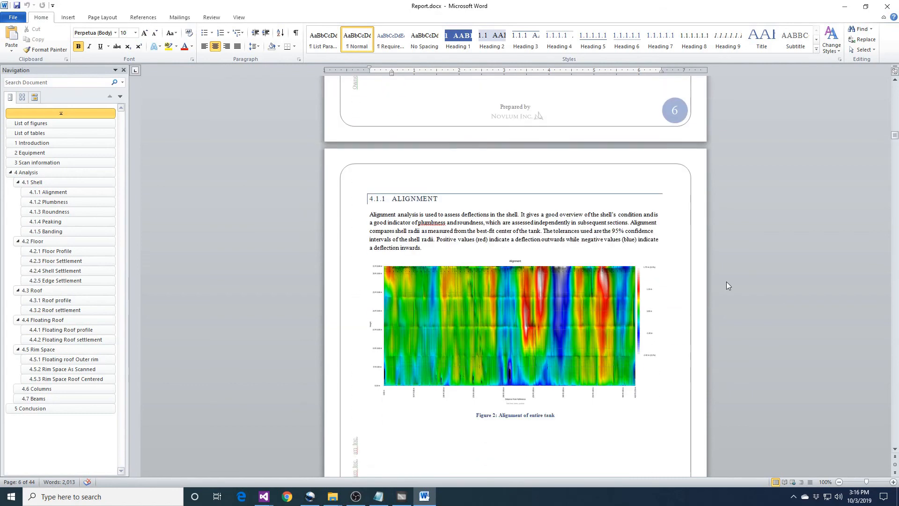
scroll(726, 285, "down", 20)
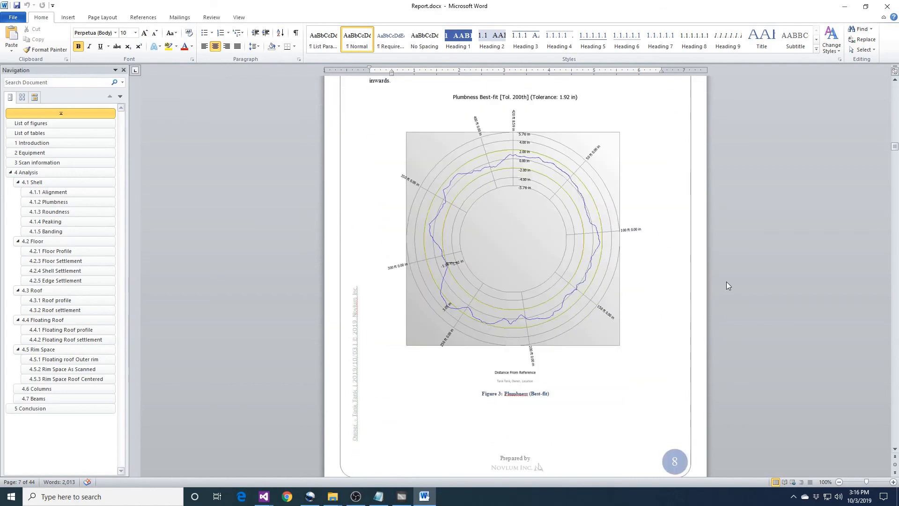
scroll(726, 285, "down", 20)
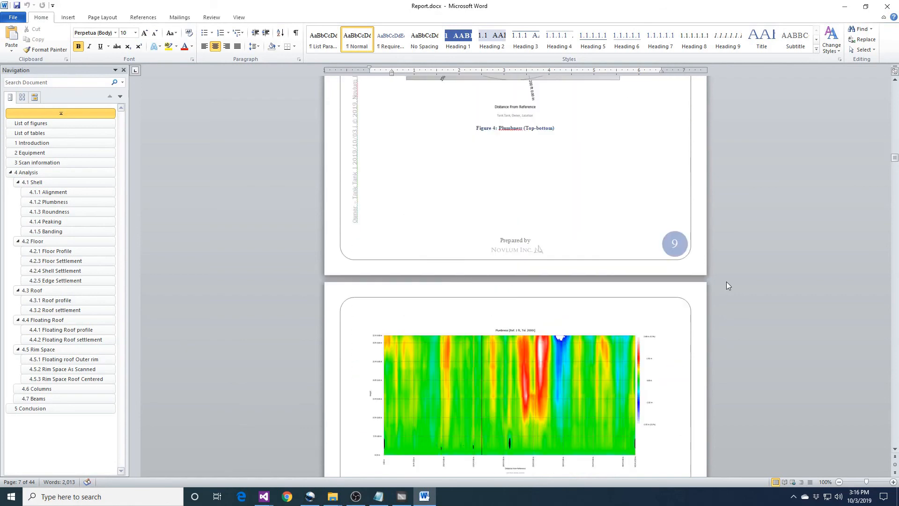
scroll(726, 285, "down", 20)
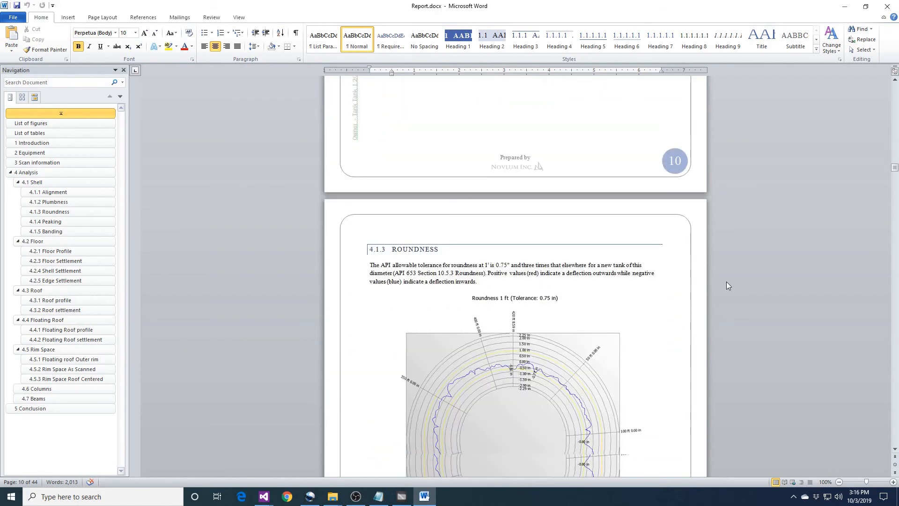
scroll(726, 285, "down", 20)
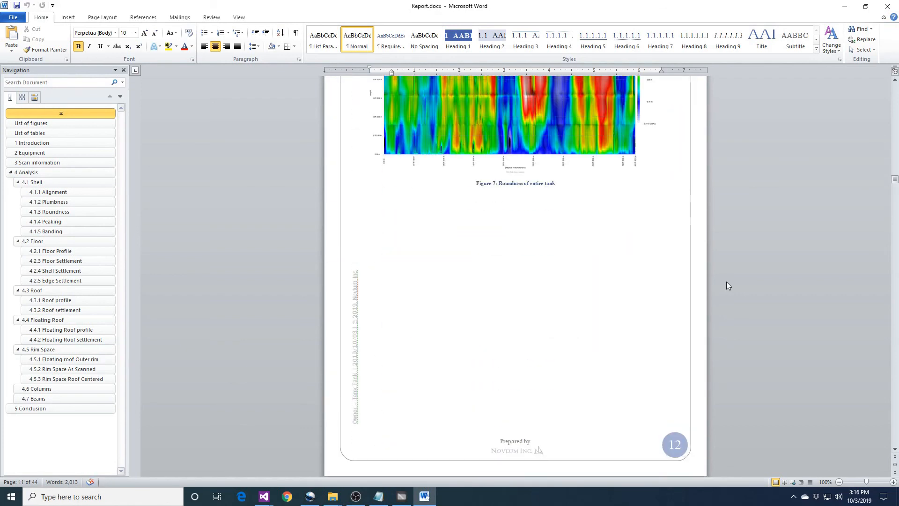
scroll(727, 285, "down", 20)
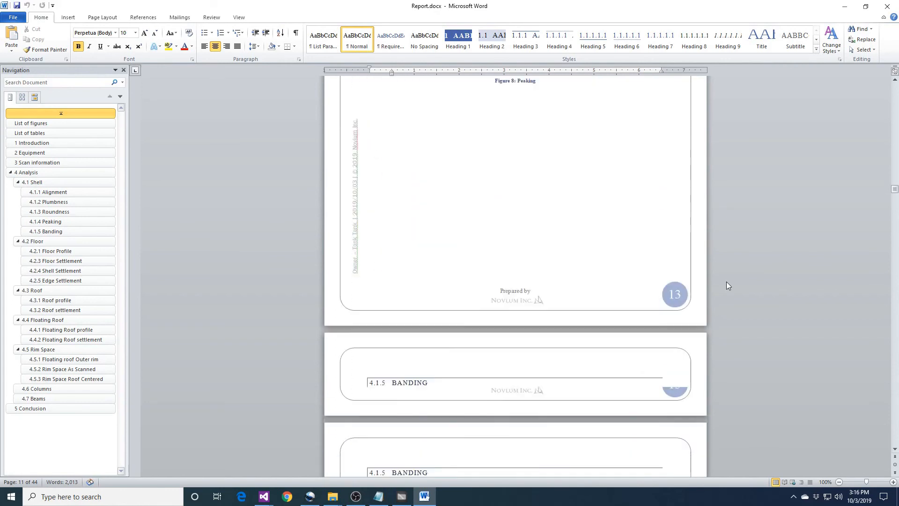
Step: Examine the report's floor, settlement, roof and floating roof sections, checking each plot and its tolerance text
scroll(726, 285, "down", 20)
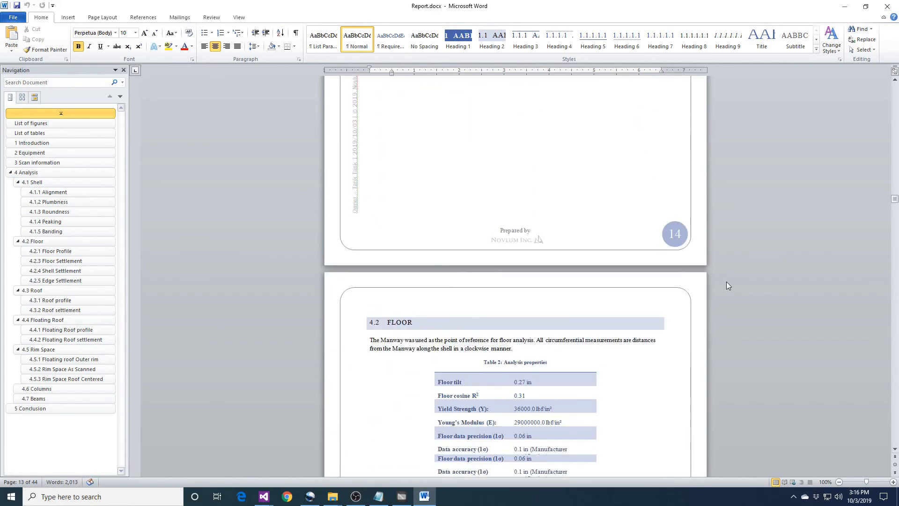
scroll(727, 286, "down", 20)
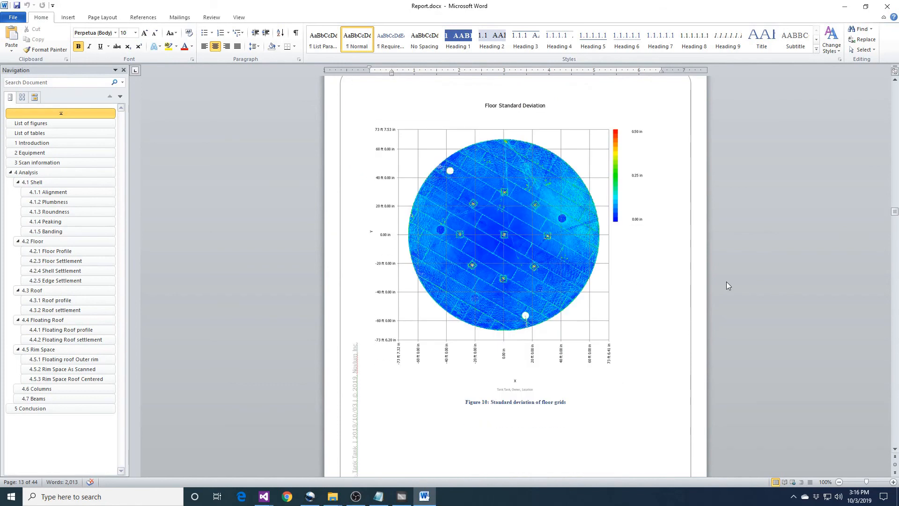
scroll(726, 285, "down", 20)
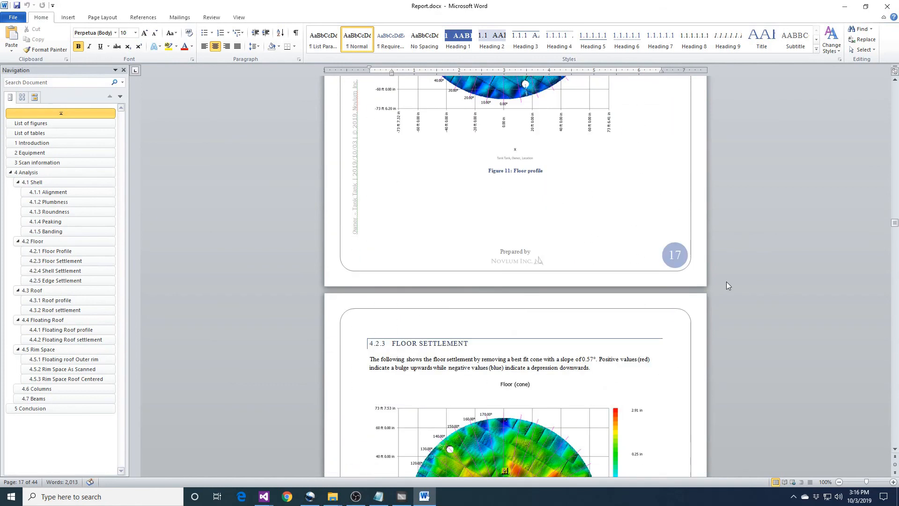
scroll(726, 285, "down", 20)
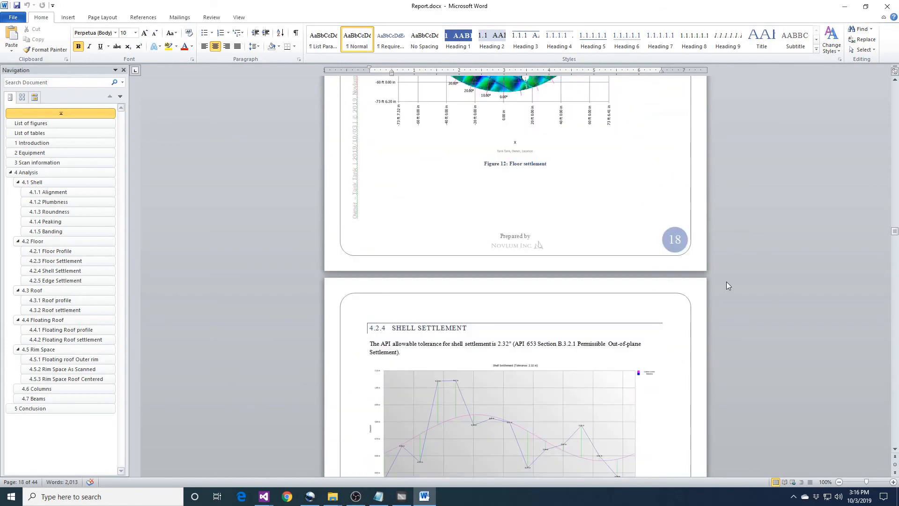
scroll(727, 285, "down", 20)
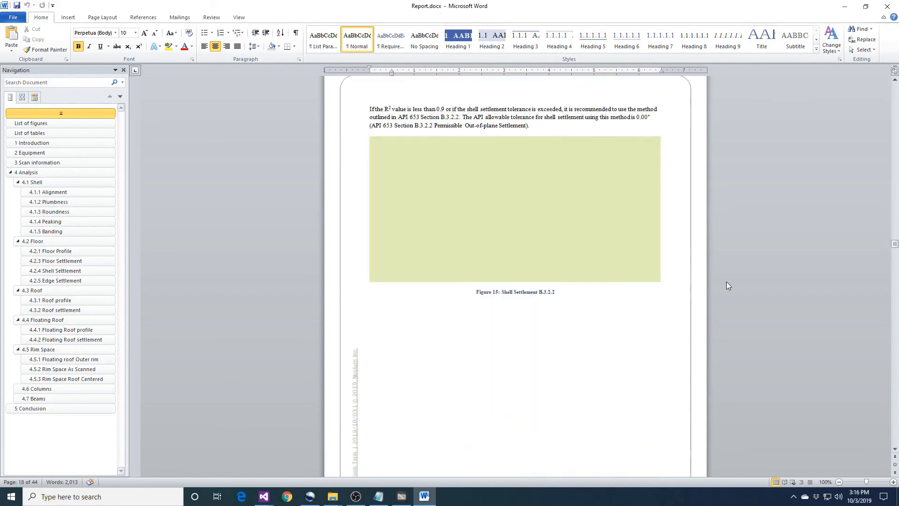
scroll(727, 285, "down", 15)
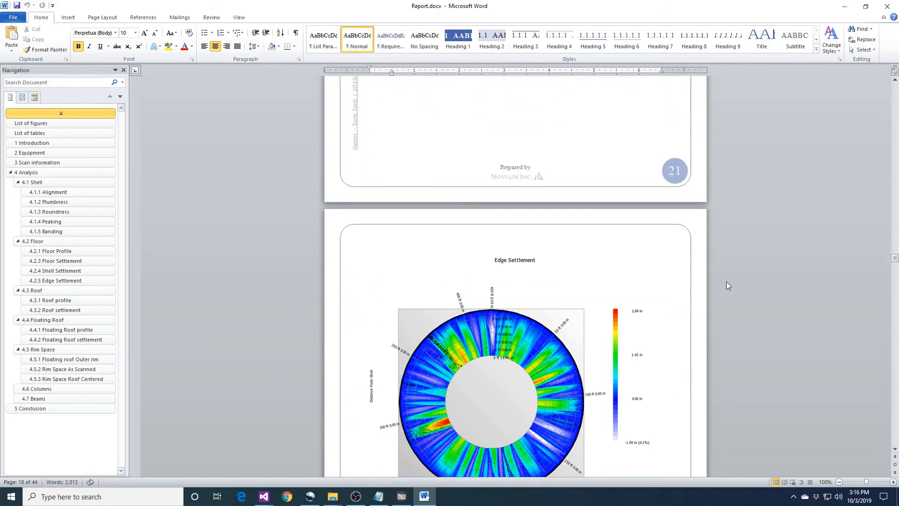
scroll(726, 285, "down", 20)
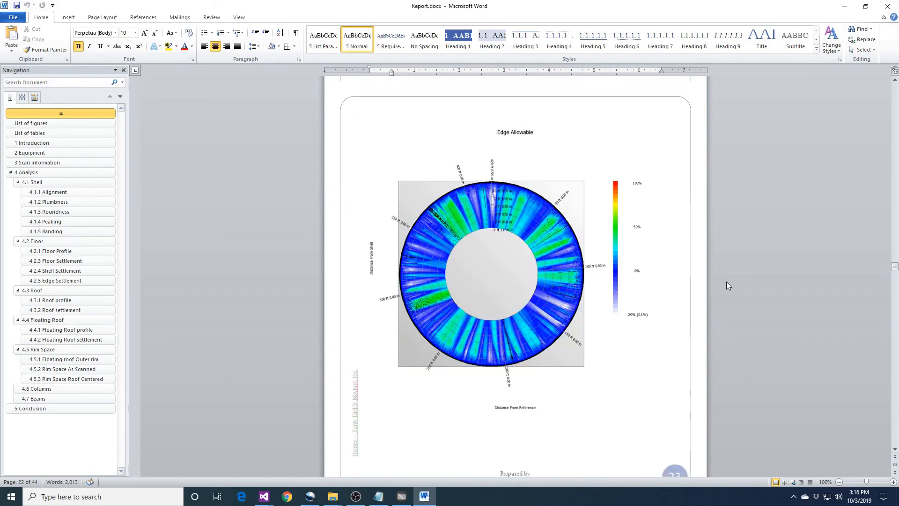
scroll(726, 285, "down", 20)
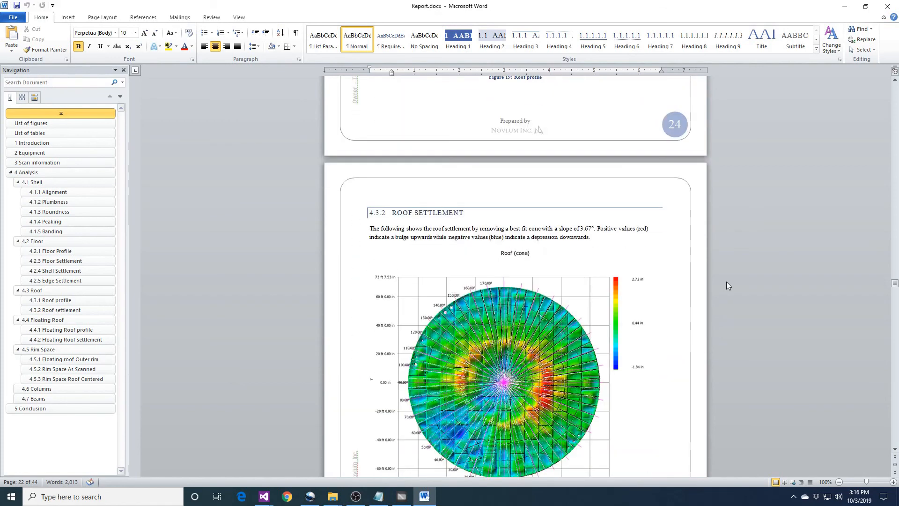
scroll(726, 282, "down", 10)
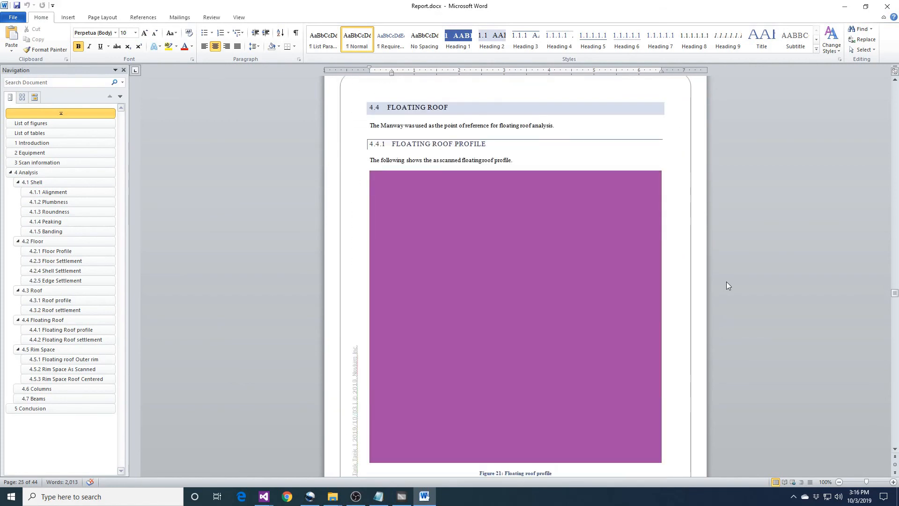
Step: Delete the Floating Roof and Rim Space headings with all their content from the report
right_click(36, 323)
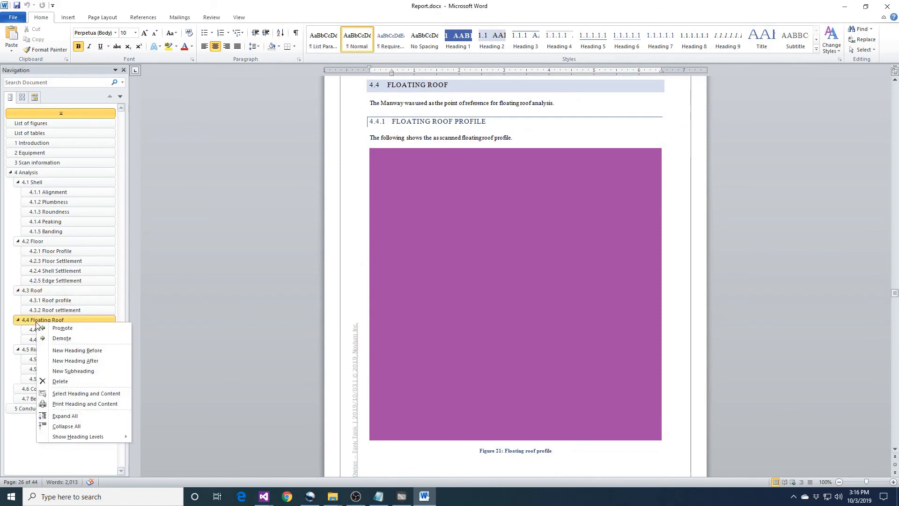
left_click(63, 380)
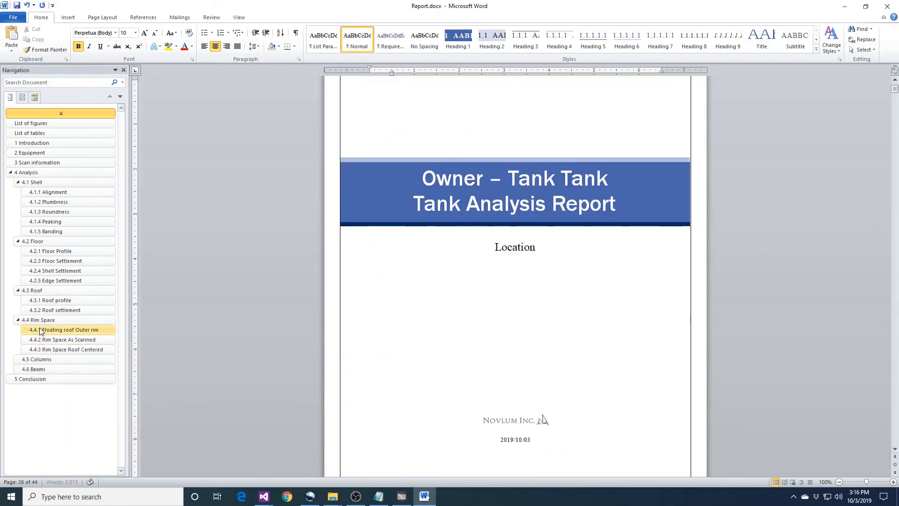
right_click(40, 321)
left_click(62, 381)
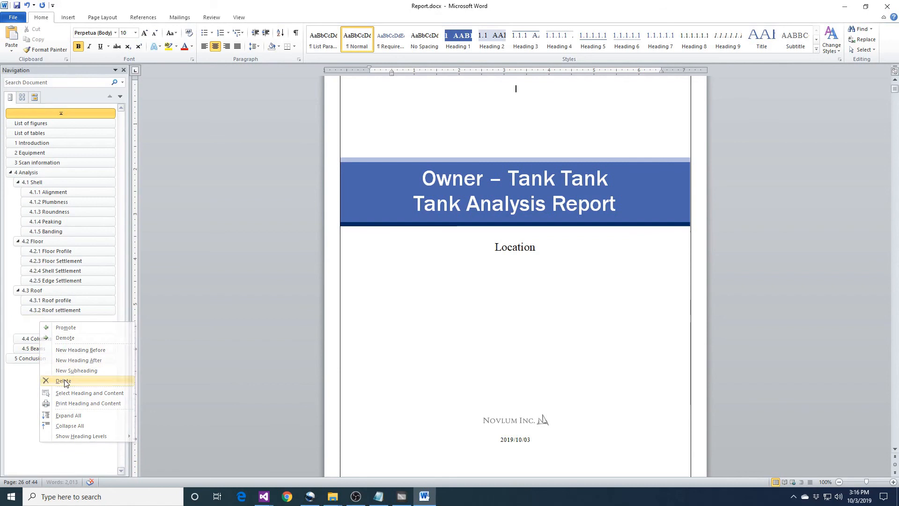
Step: Review the column direction and deflection plots, and delete the Beams section from the report
left_click(45, 321)
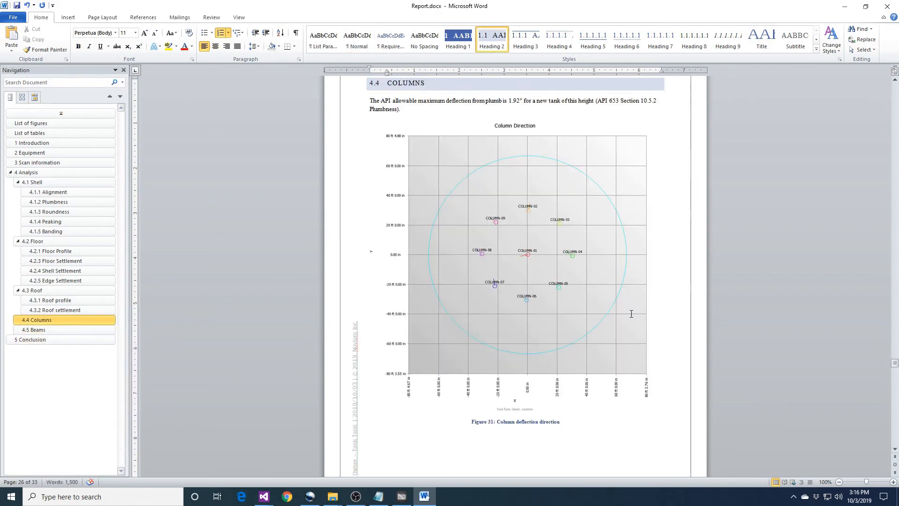
scroll(631, 313, "down", 15)
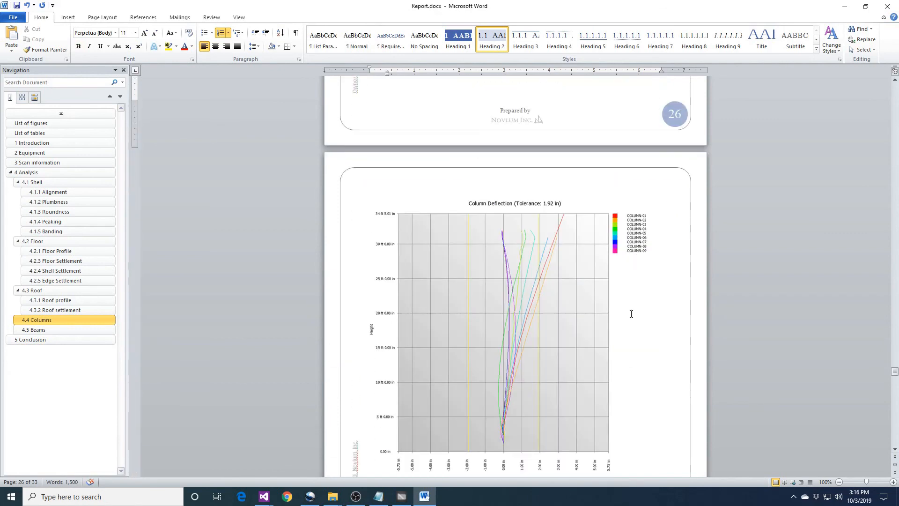
right_click(44, 332)
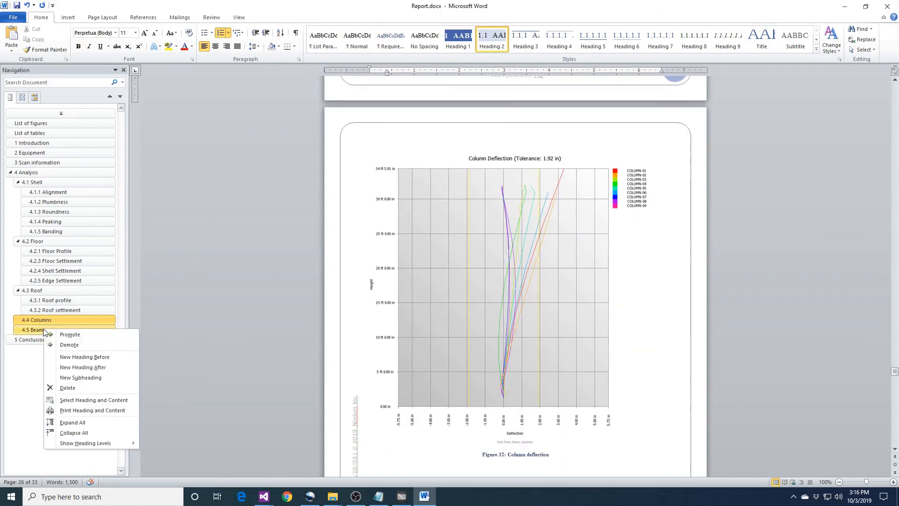
left_click(73, 388)
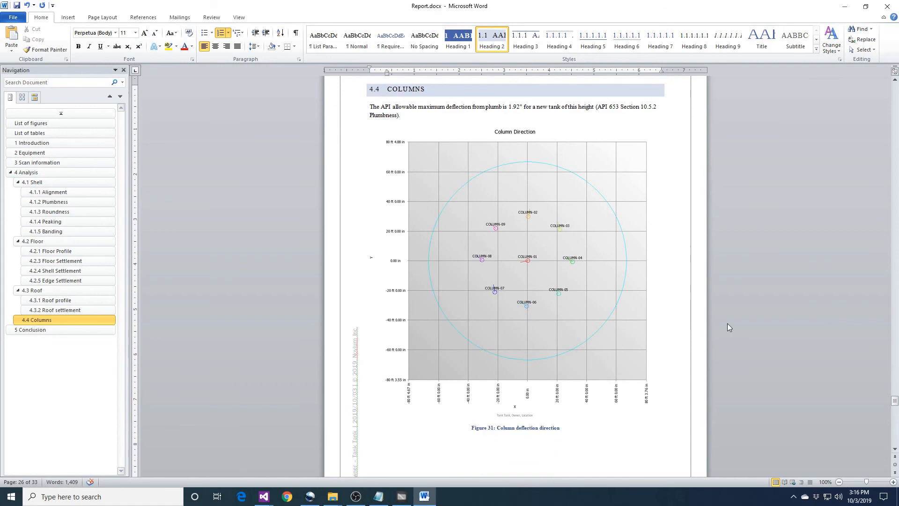
Step: Update every field in the whole report, choosing to update the entire table for its lists of figures and tables
left_click(709, 326)
key("ctrl+a")
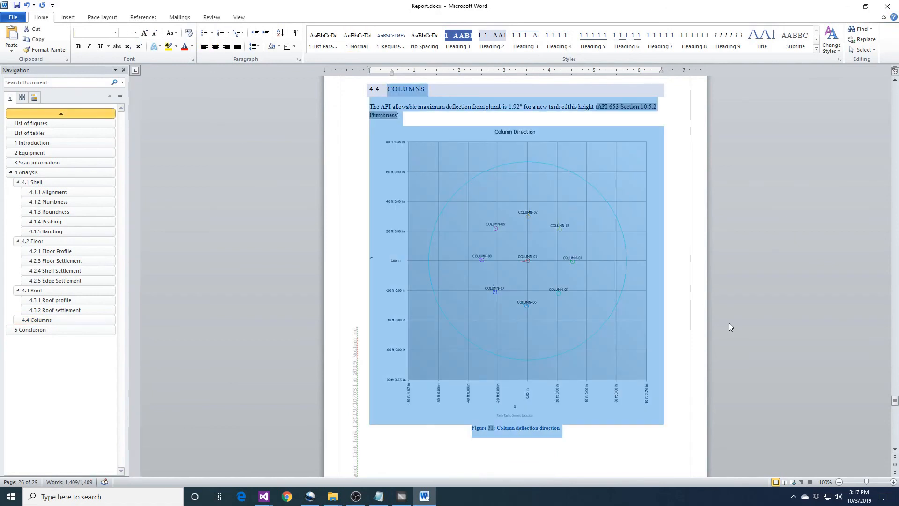
key("F9")
key("Return")
key("Down")
key("Return")
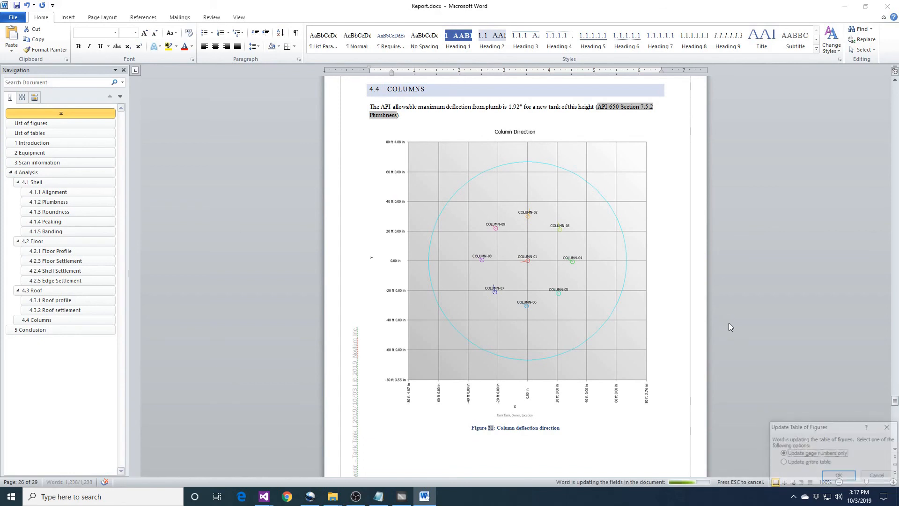
key("Down")
key("Return")
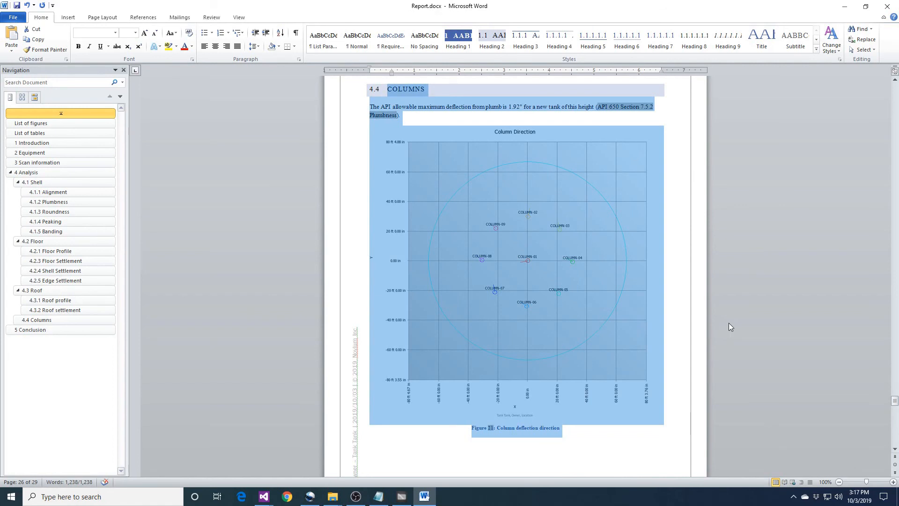
left_click(697, 314)
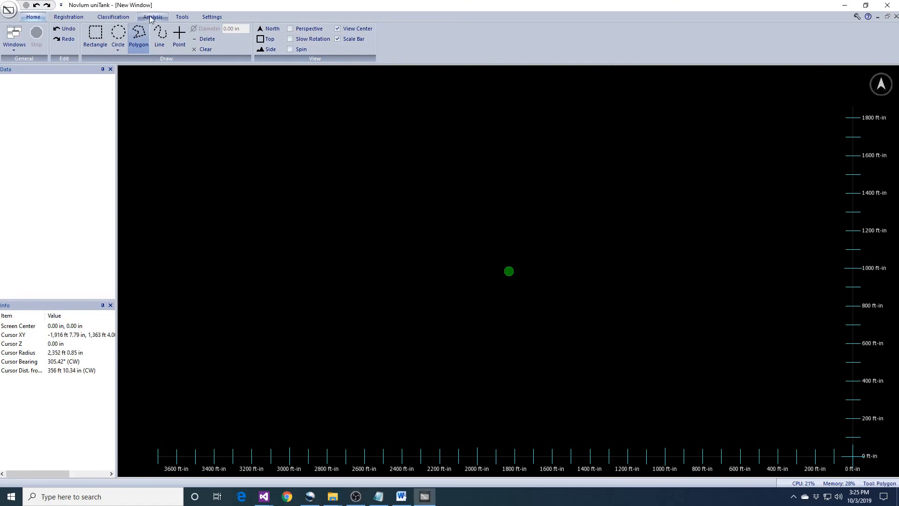
Step: In Novlum uniTank, load the analysis output from the Tank Sample folder on the Desktop
left_click(152, 17)
left_click(475, 39)
double_click(427, 221)
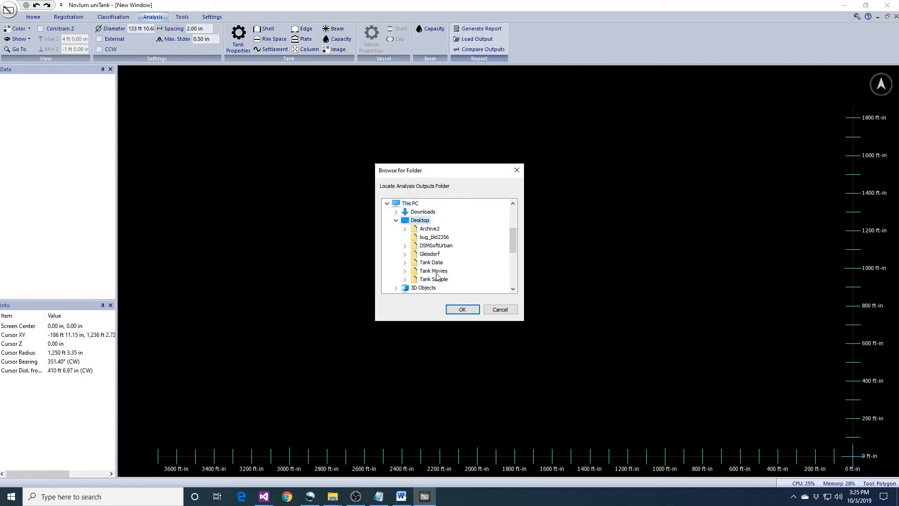
double_click(435, 279)
left_click(456, 311)
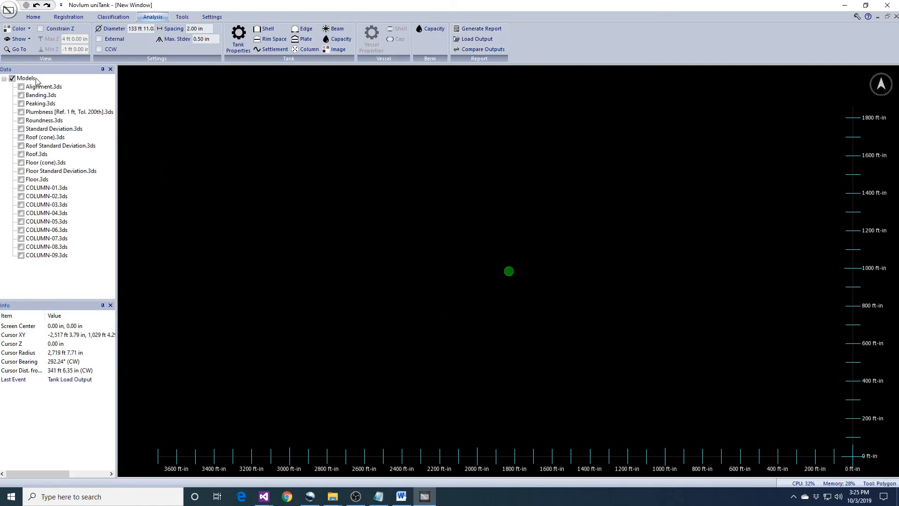
Step: Turn on the display of all loaded 3D models at once
right_click(35, 79)
left_click(60, 84)
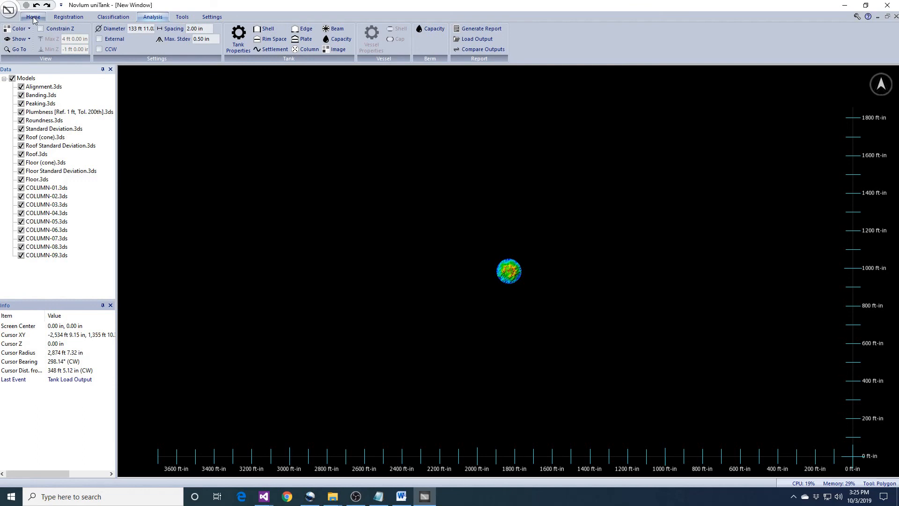
left_click(28, 40)
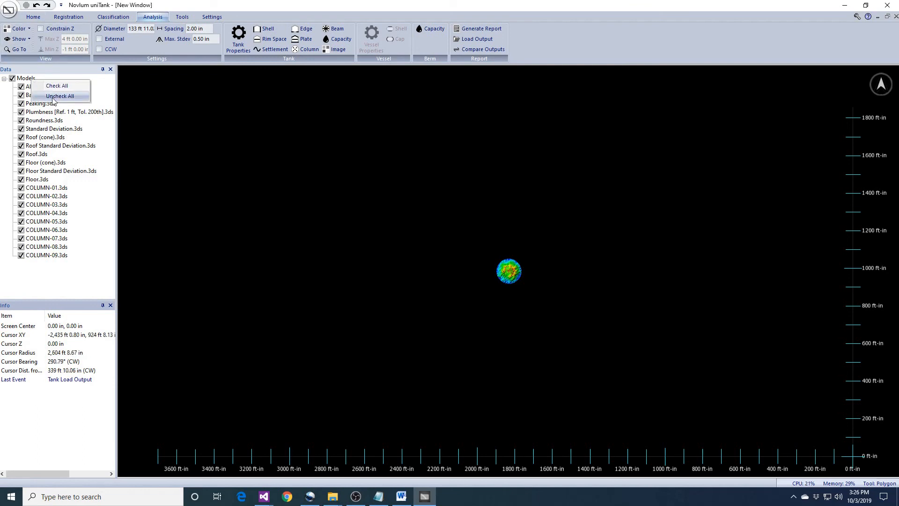
Step: Turn on Spin for the 3D view and frame the tank models close up at an oblique angle
left_click(27, 17)
left_click(291, 49)
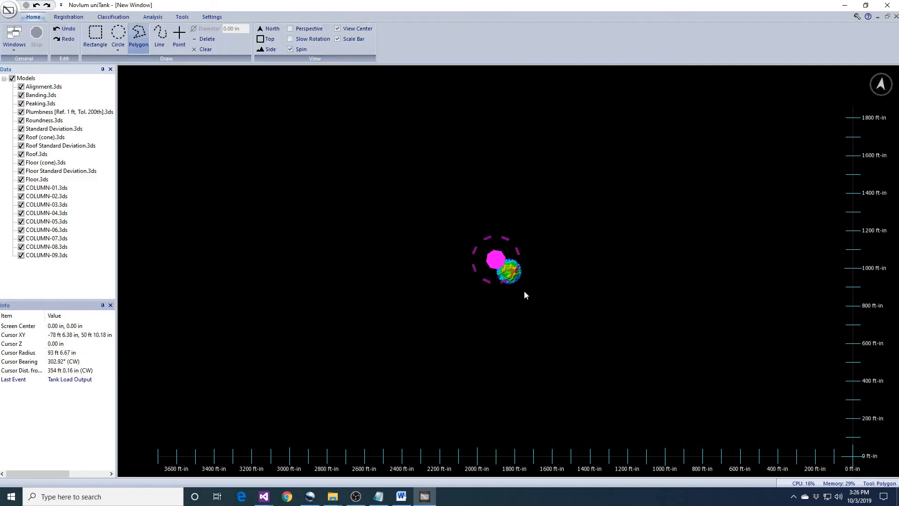
scroll(566, 331, "up", 2)
scroll(566, 330, "up", 7)
middle_click_drag(565, 330, 643, 275)
scroll(646, 260, "up", 2)
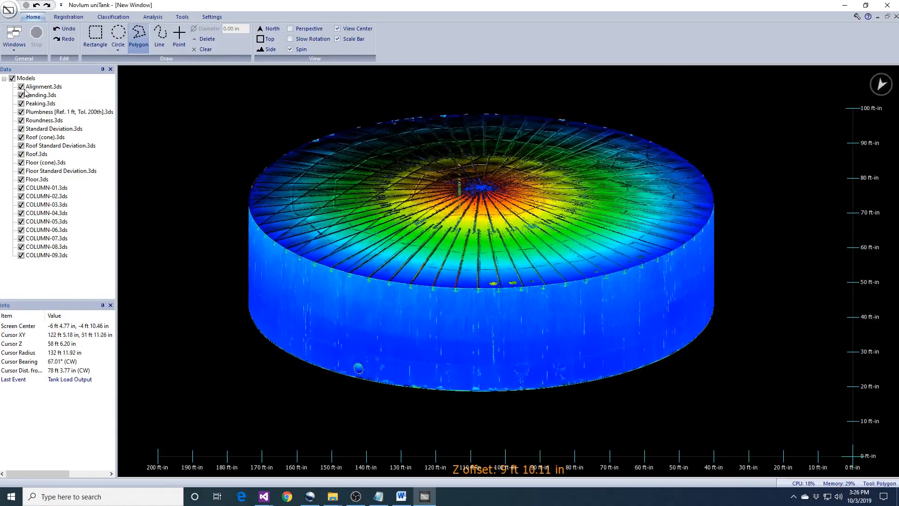
Step: Hide the Roof, Roof Standard Deviation and Roof (cone) models to expose the tank's interior
left_click(21, 155)
left_click(21, 146)
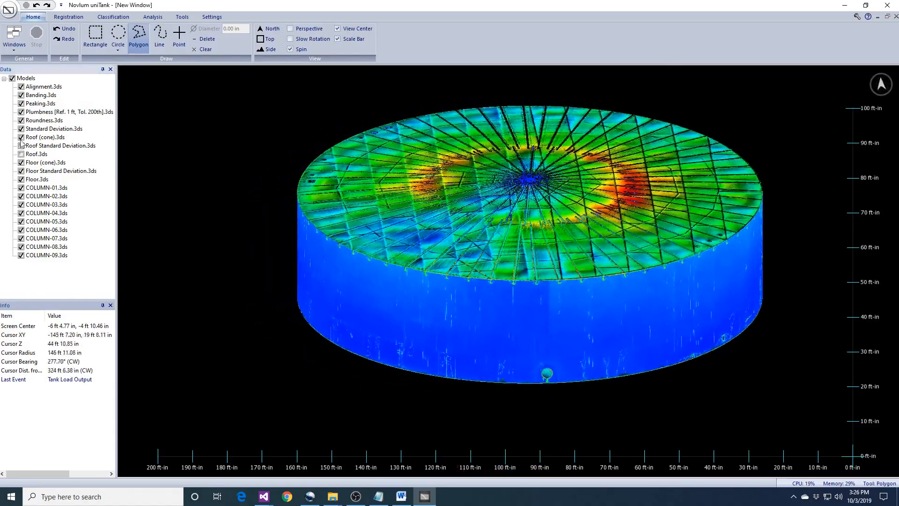
left_click(22, 138)
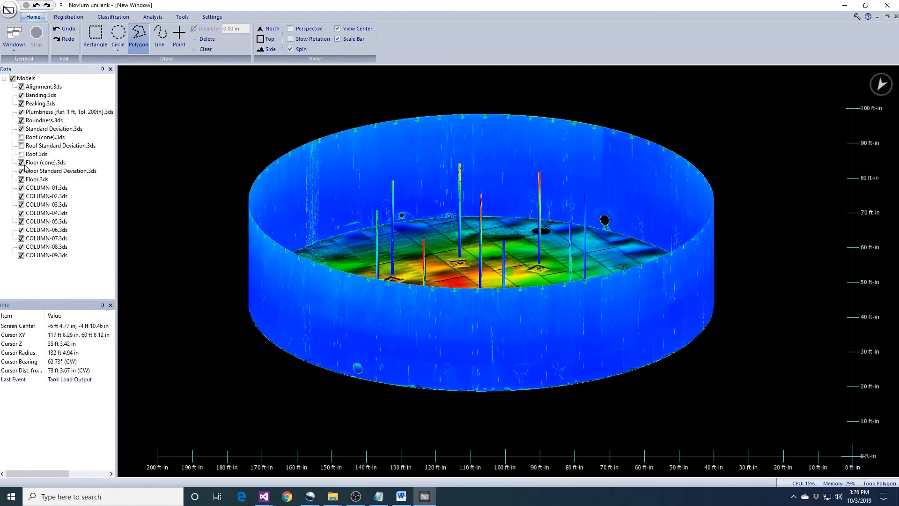
Step: Hide the shell's Standard Deviation, Roundness, Plumbness, Peaking and Banding models, leaving the Alignment model shown
left_click(21, 120)
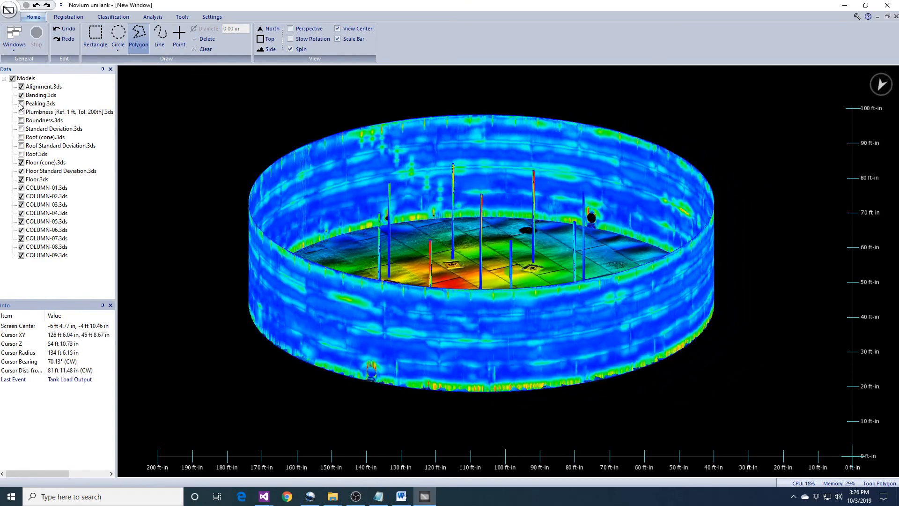
left_click(21, 95)
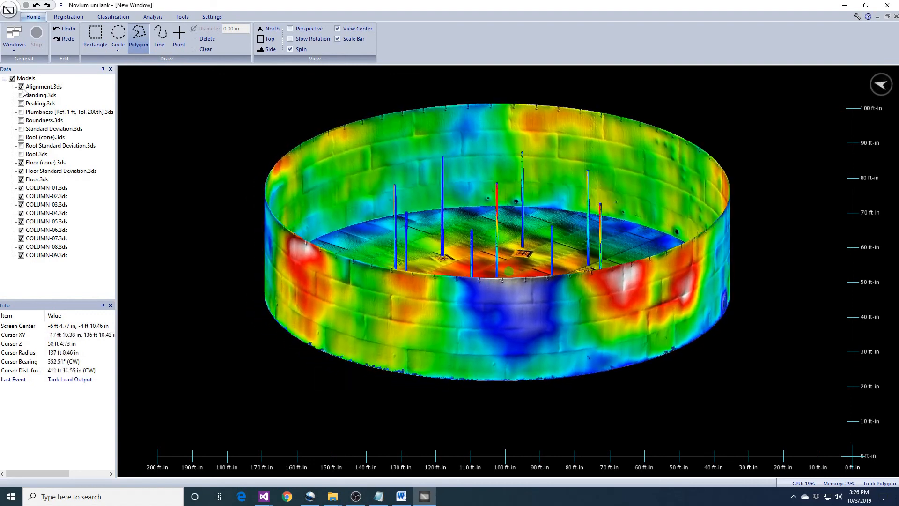